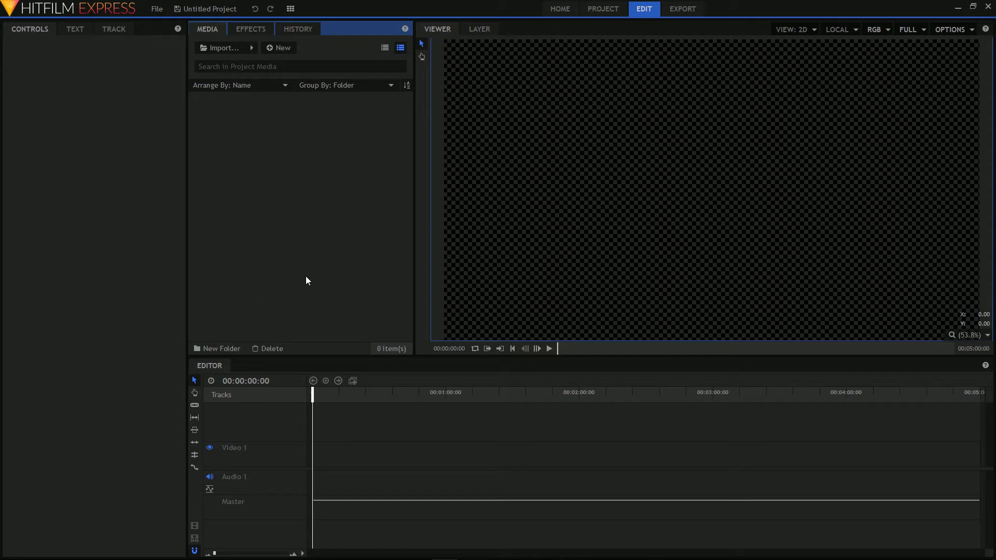
Step: Create a new composite shot with a duration of 00:00:10:00
click(281, 52)
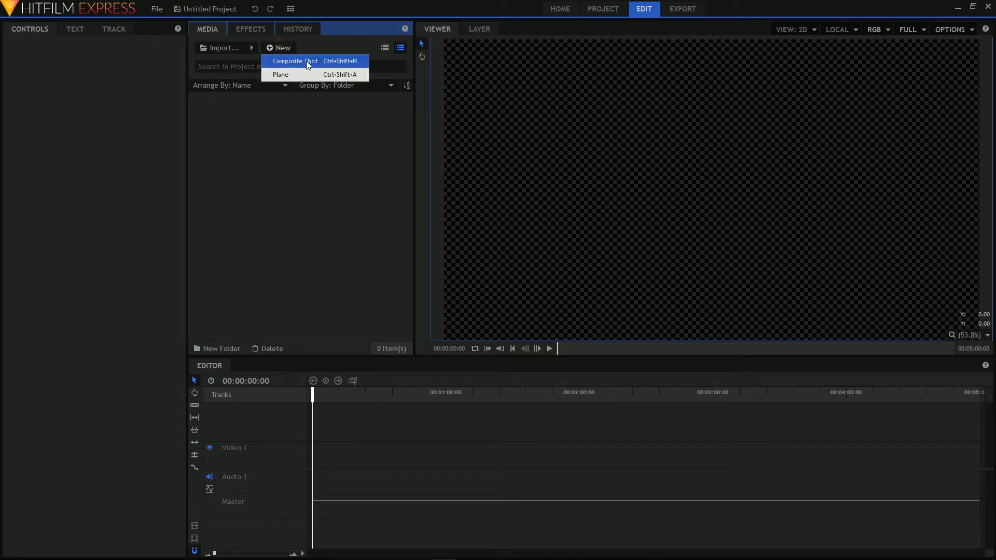
click(307, 63)
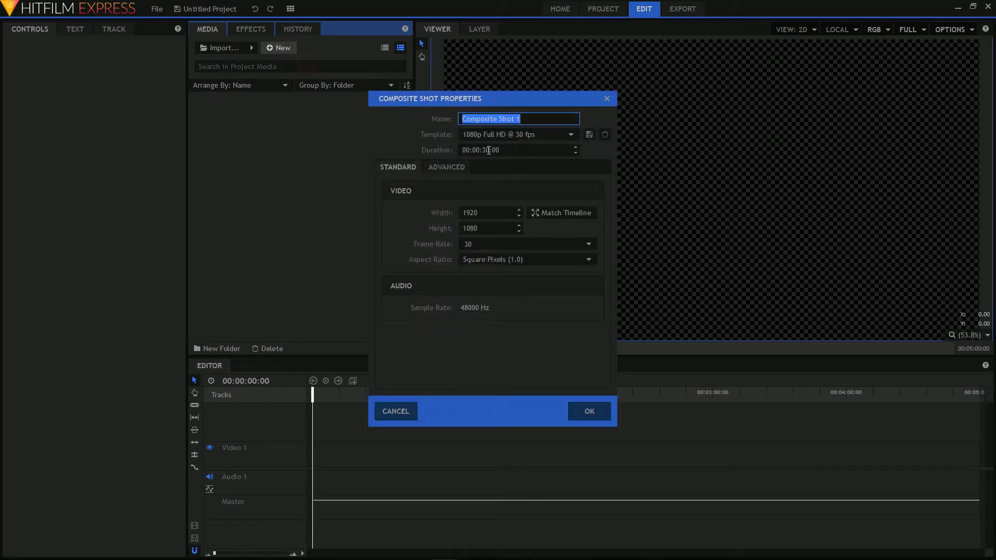
double_click(485, 150)
text(10)
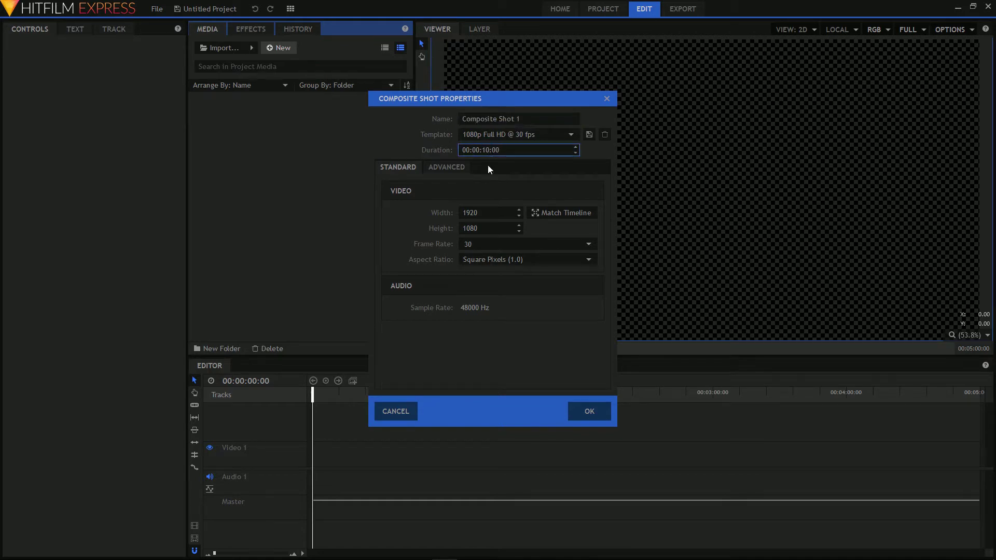
click(590, 413)
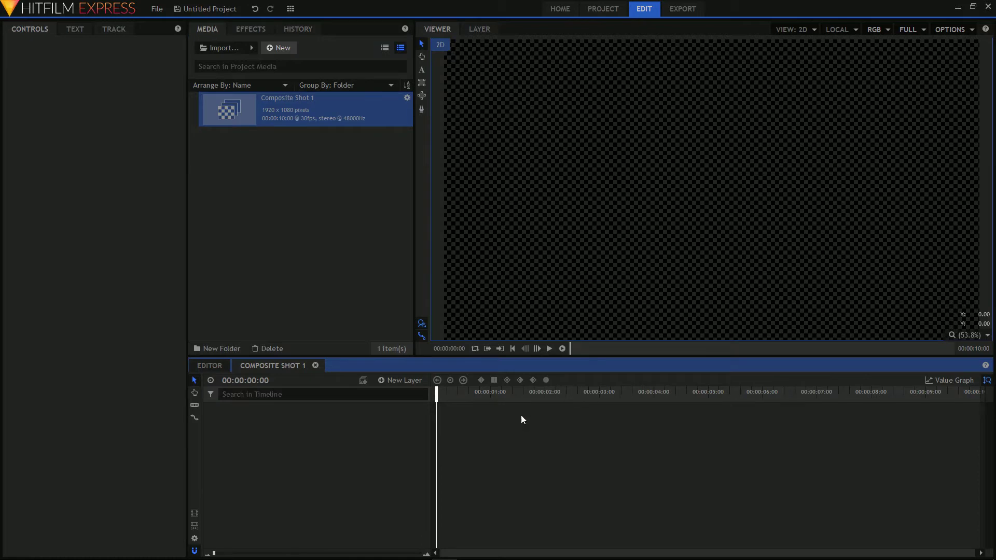
Step: Add a white 1920×1080 plane layer named 'bg' as the background
click(400, 381)
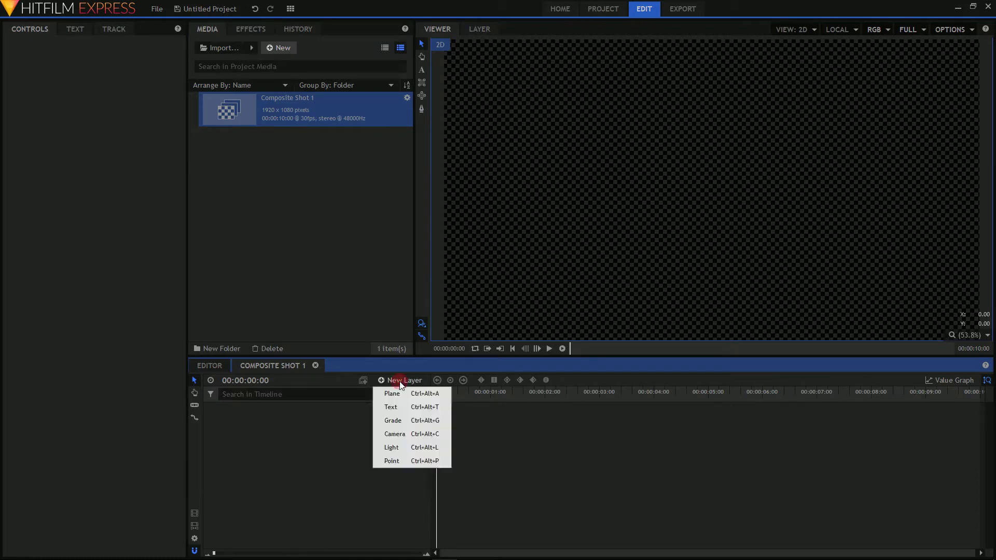
click(402, 396)
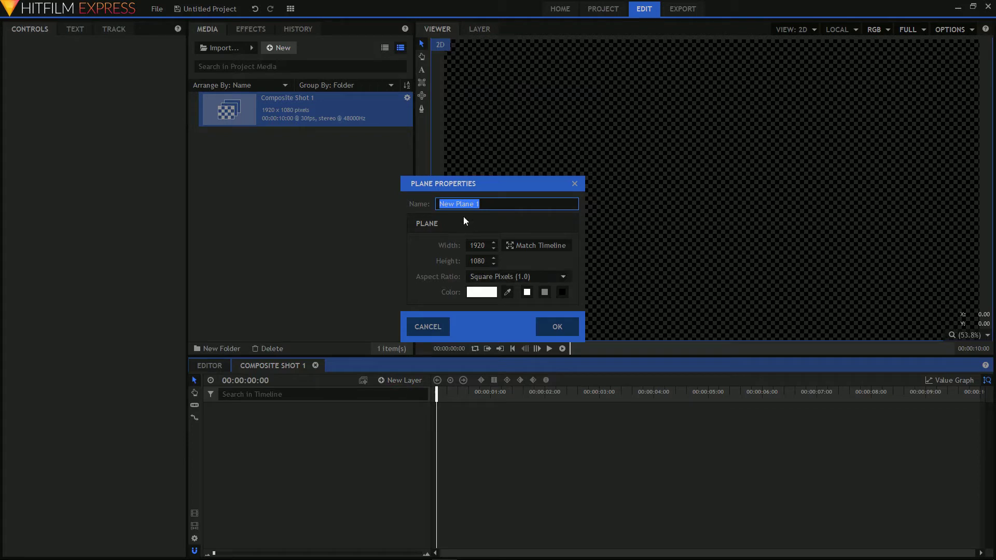
click(547, 328)
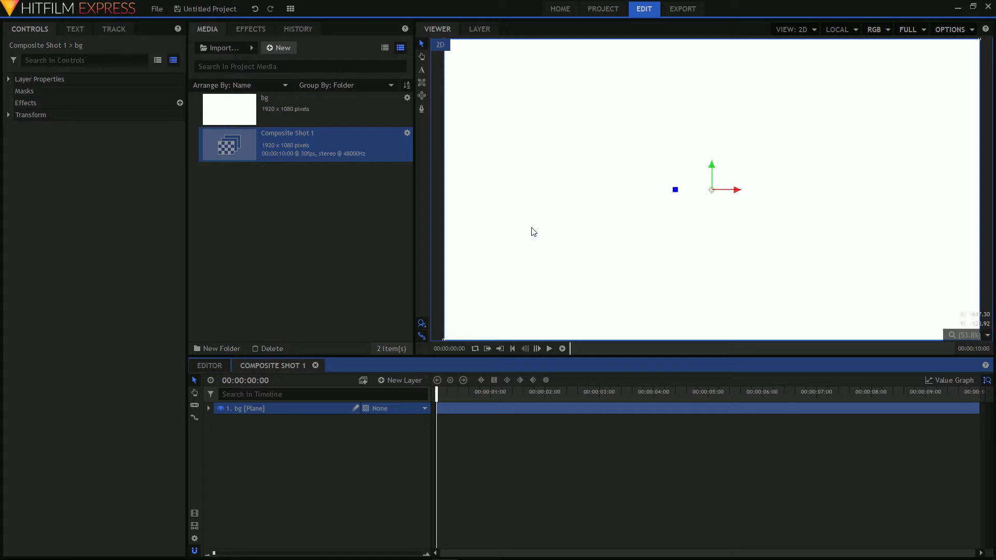
Step: Add a text layer with a 1920 × 500 text box above the bg plane
click(410, 382)
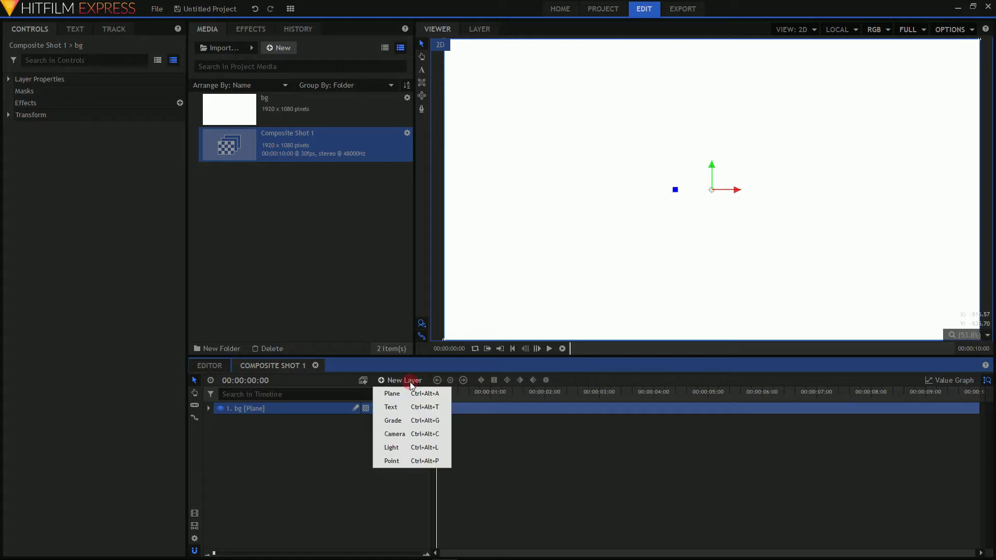
click(409, 411)
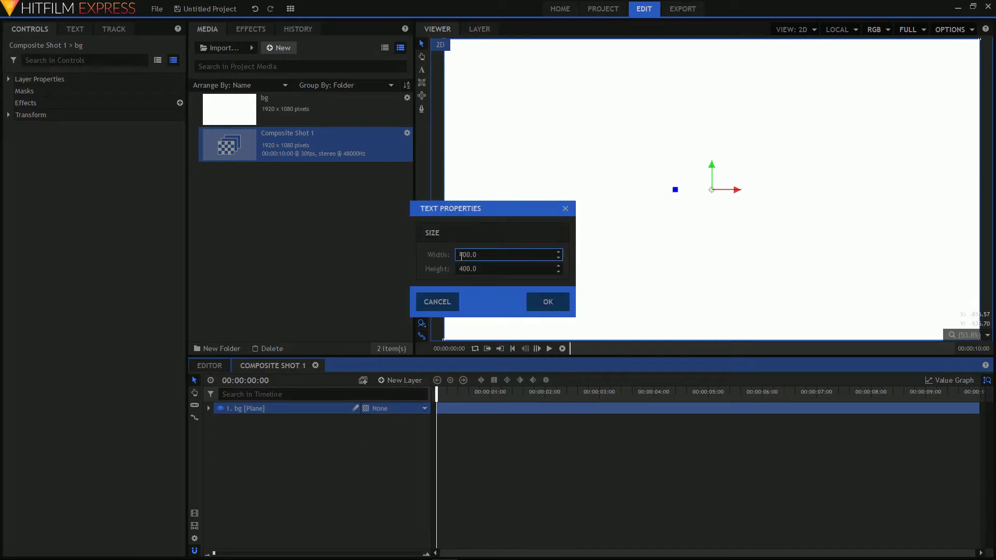
double_click(461, 255)
text(1000)
text(920)
drag(459, 268, 462, 272)
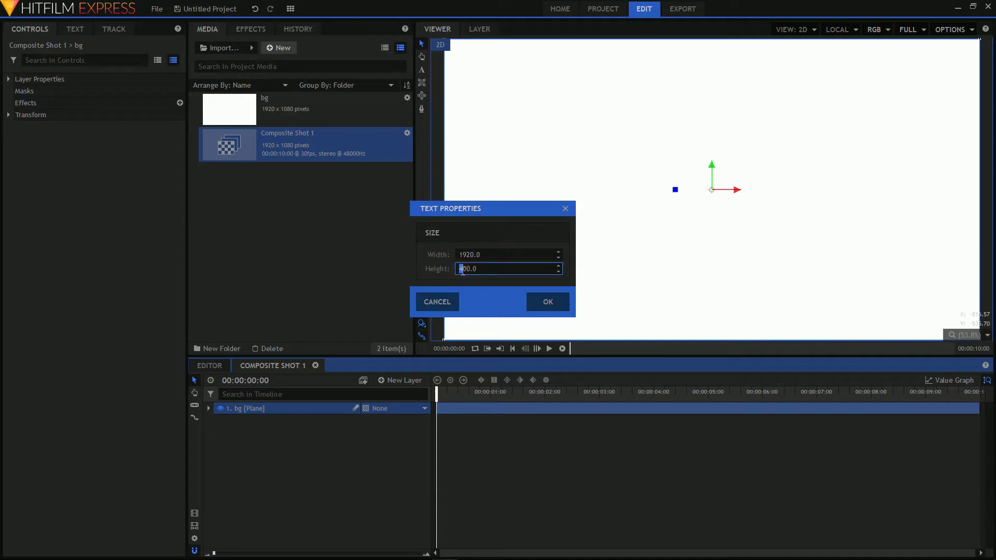
text(5)
click(547, 303)
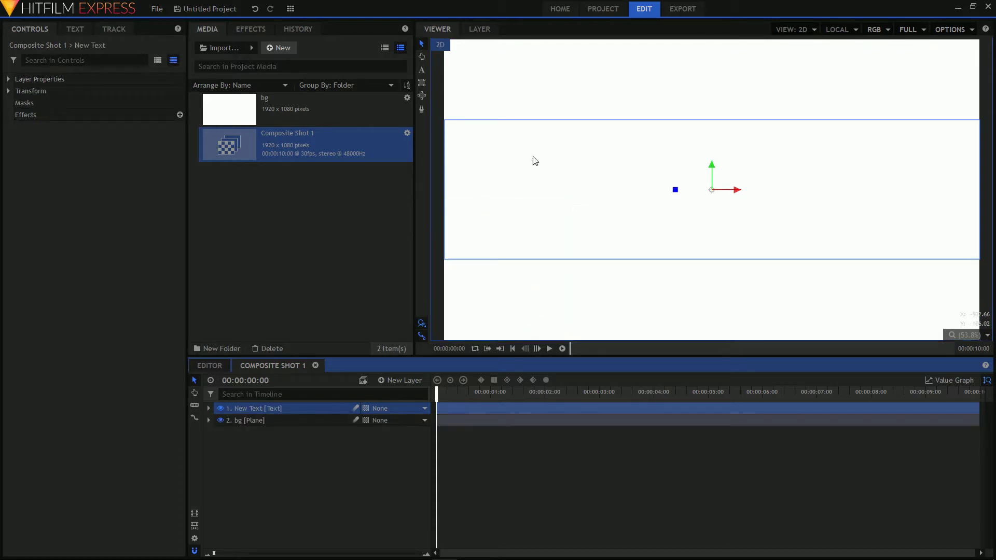
Step: Type 'MIKE SHOWS YOU HOW!' in the text box, centre it, and colour it navy #00007f
click(422, 71)
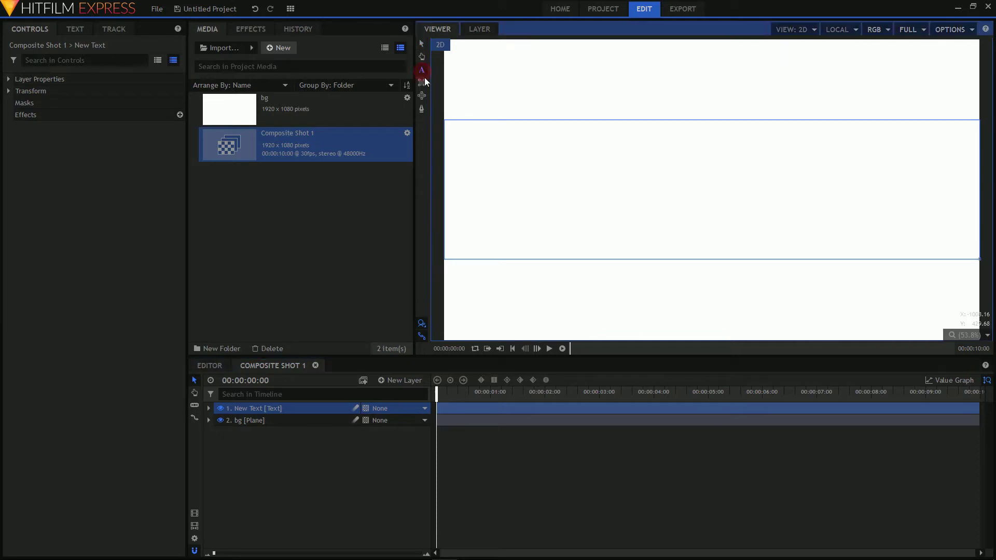
click(551, 172)
key(ctrl+a)
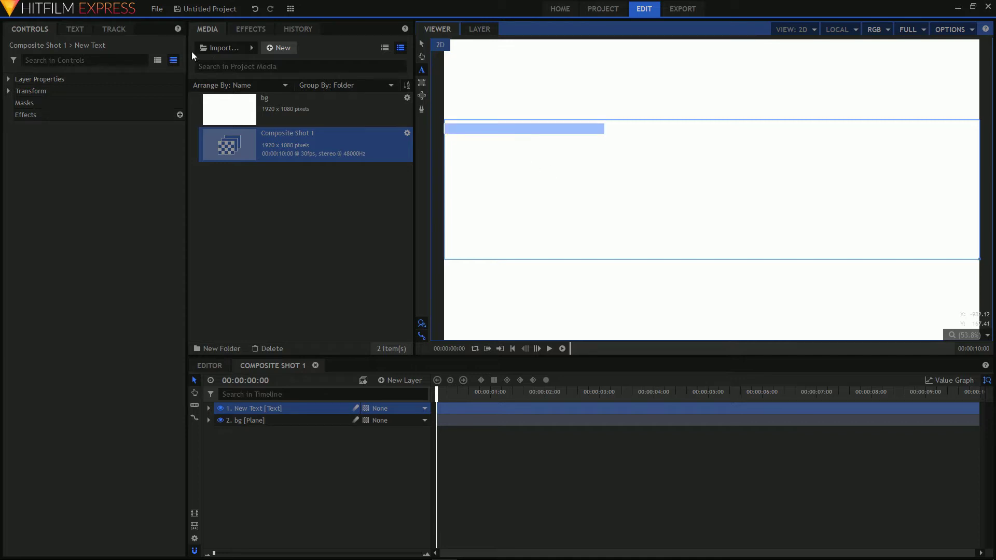
click(68, 30)
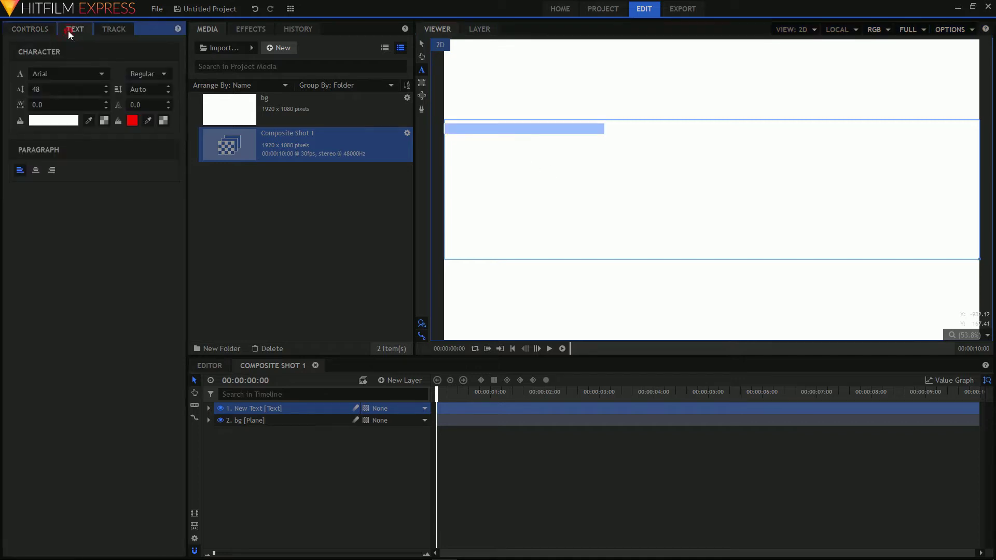
click(35, 171)
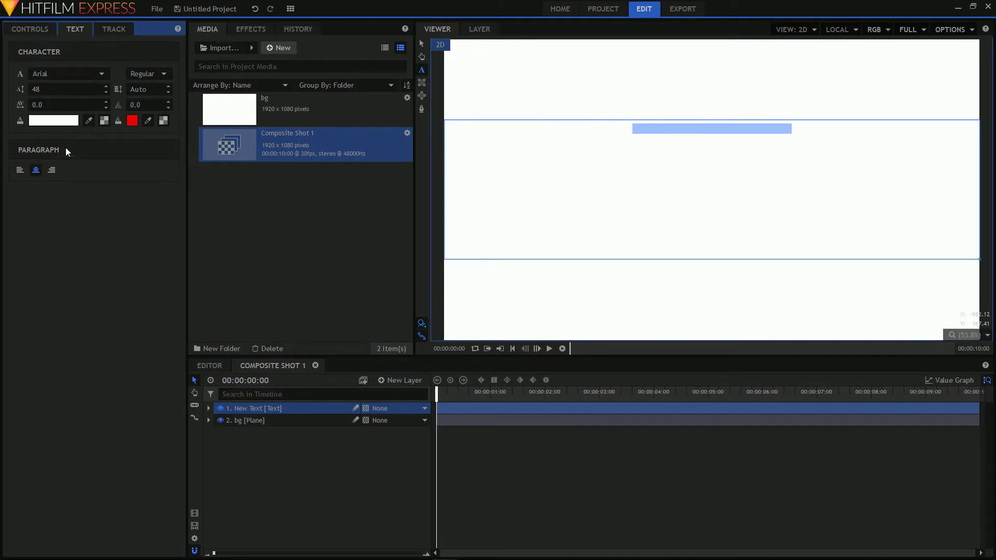
click(62, 124)
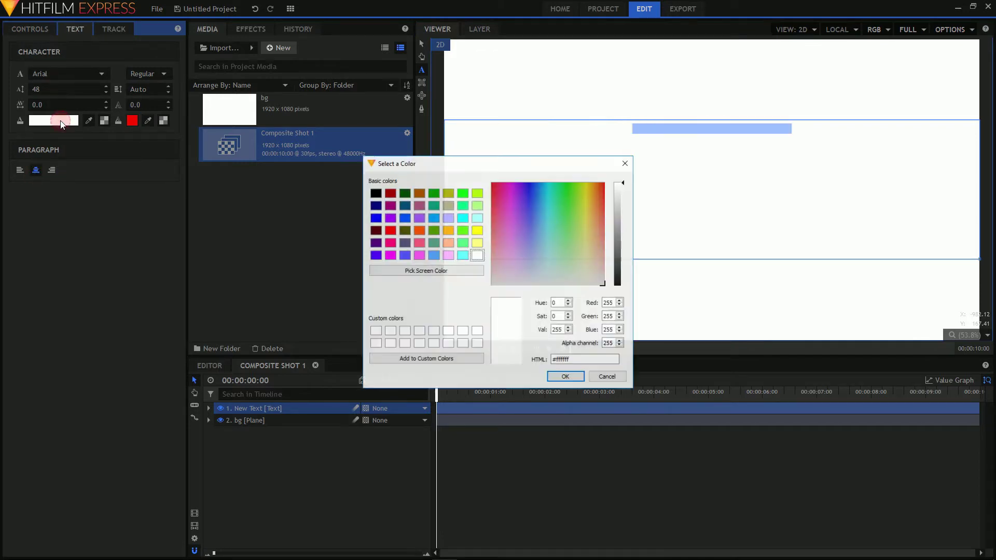
click(375, 206)
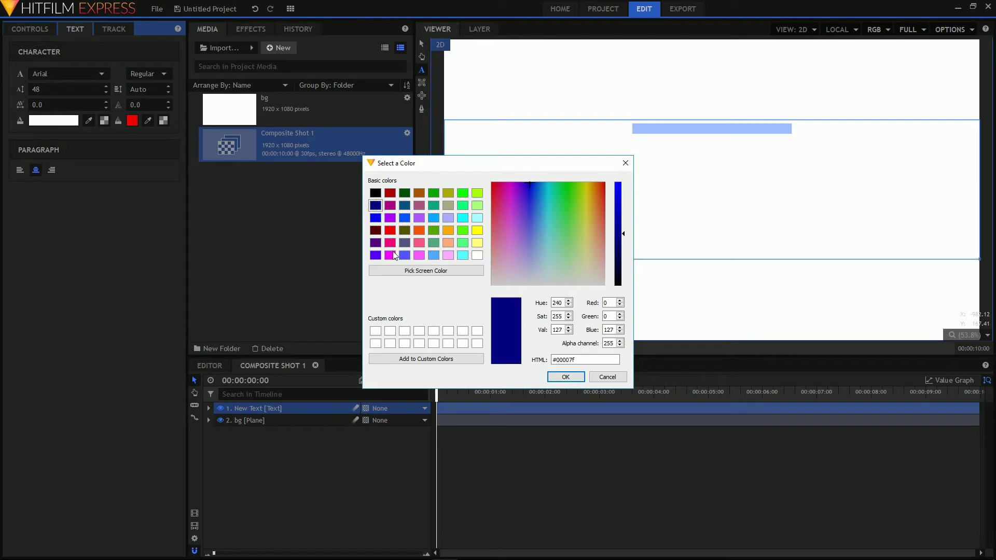
click(563, 378)
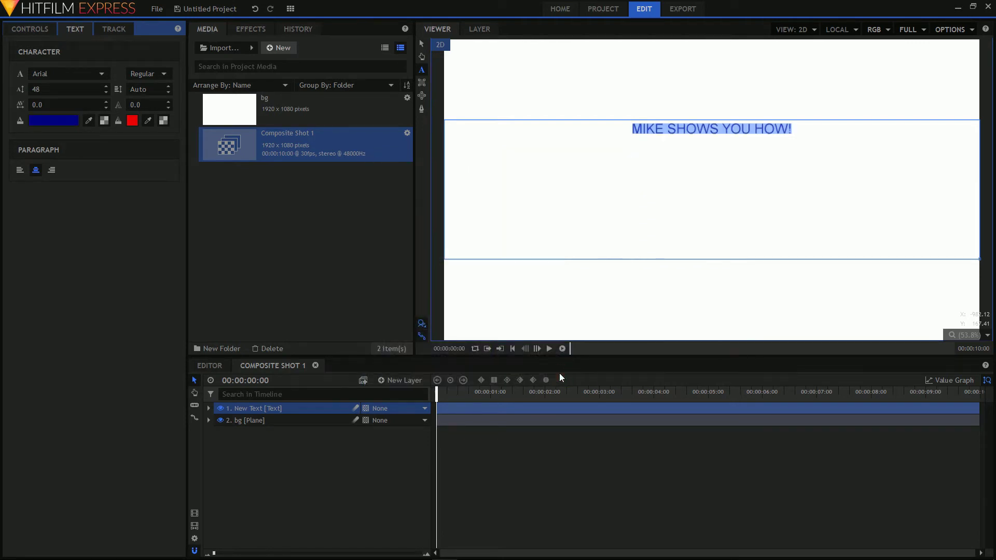
Step: Change the title's font to Fundamental Brigade at size 180
click(103, 75)
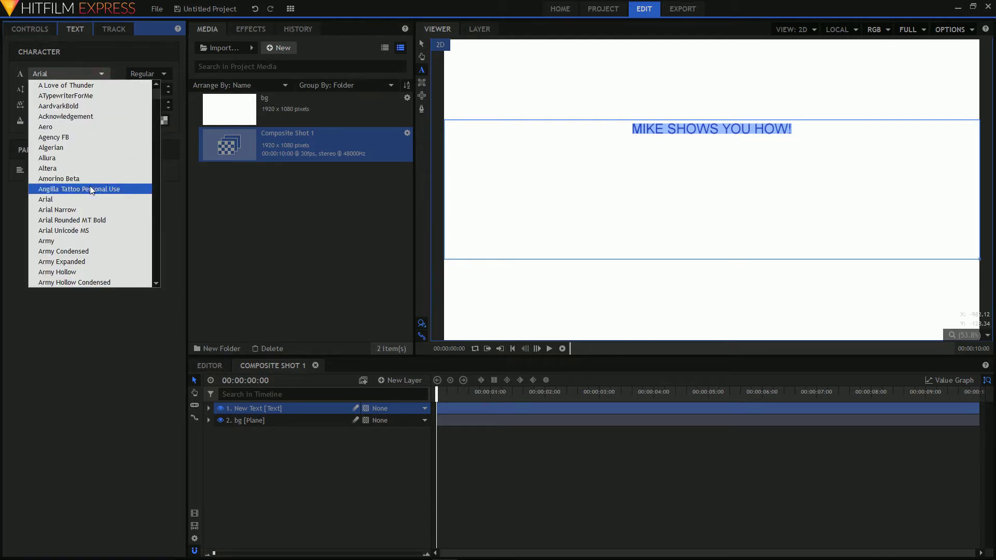
scroll(90, 190, down, 15)
scroll(89, 190, down, 20)
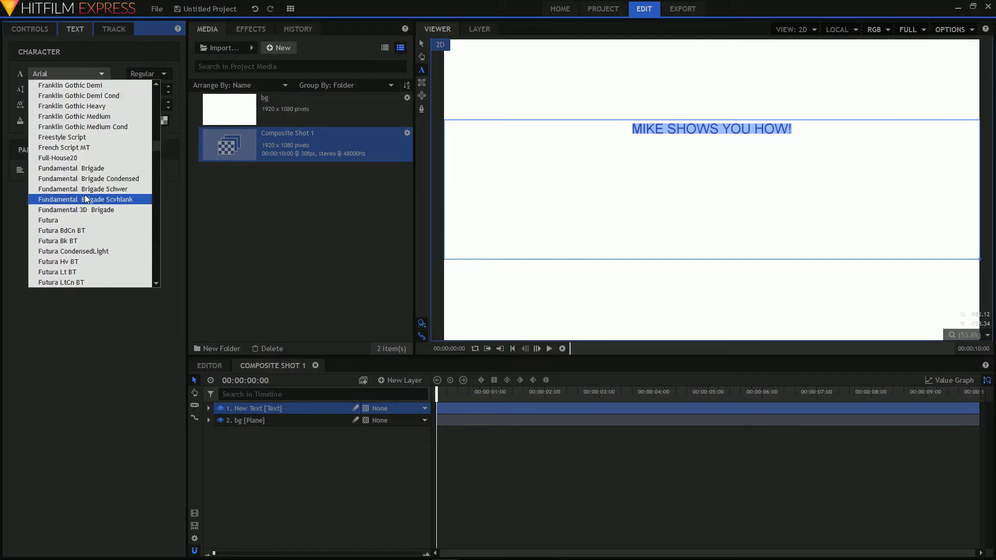
click(86, 191)
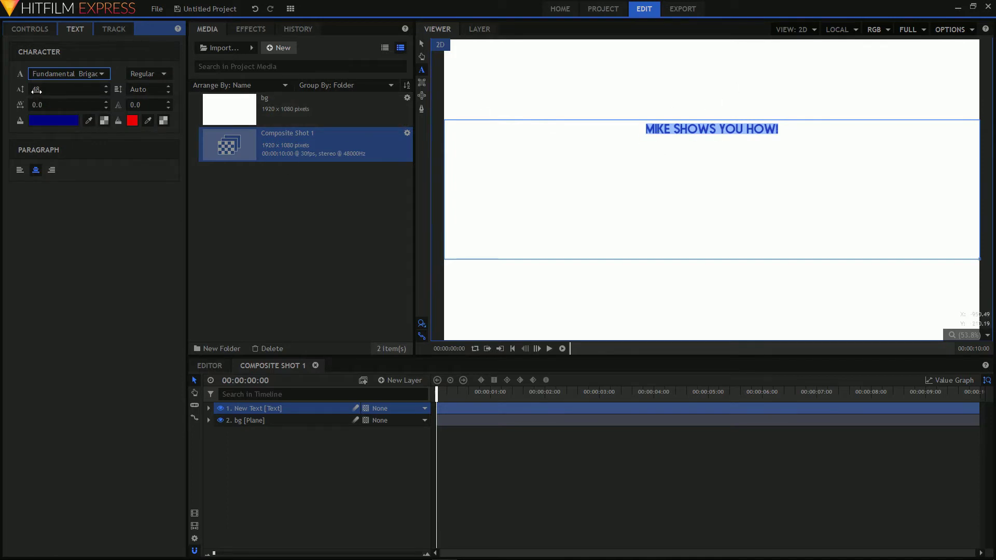
click(35, 90)
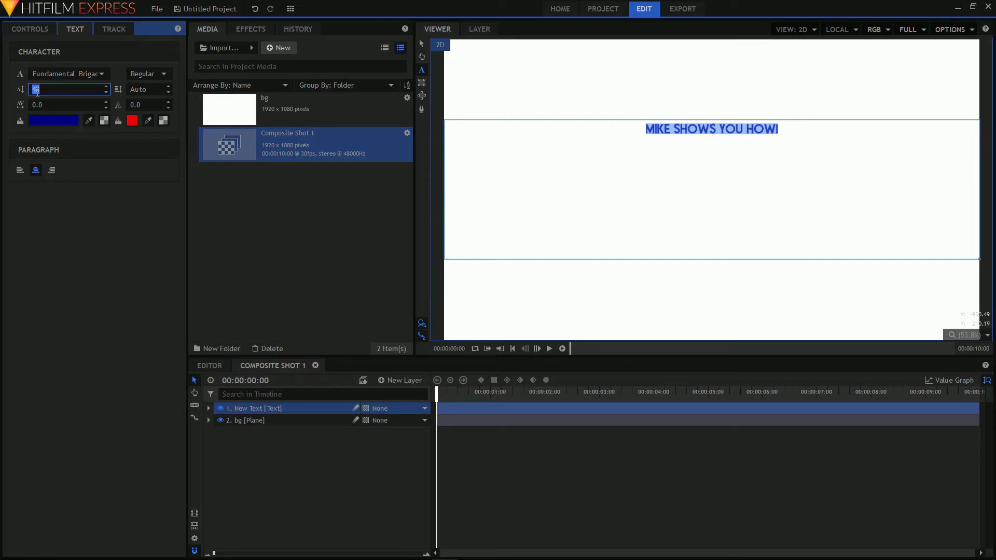
text(180)
key(Return)
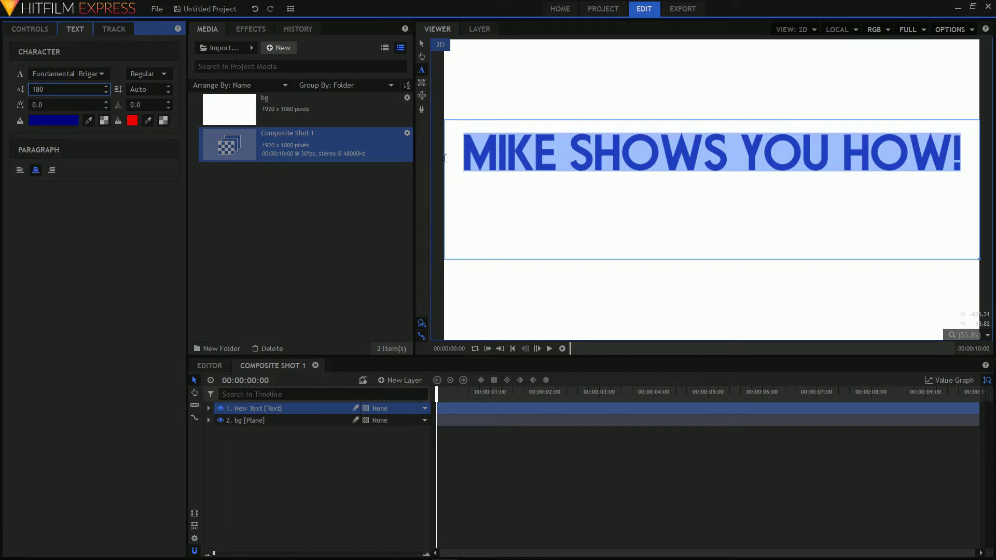
Step: Set the New Text layer's Transform anchor point to 0.0, 199.0
click(421, 45)
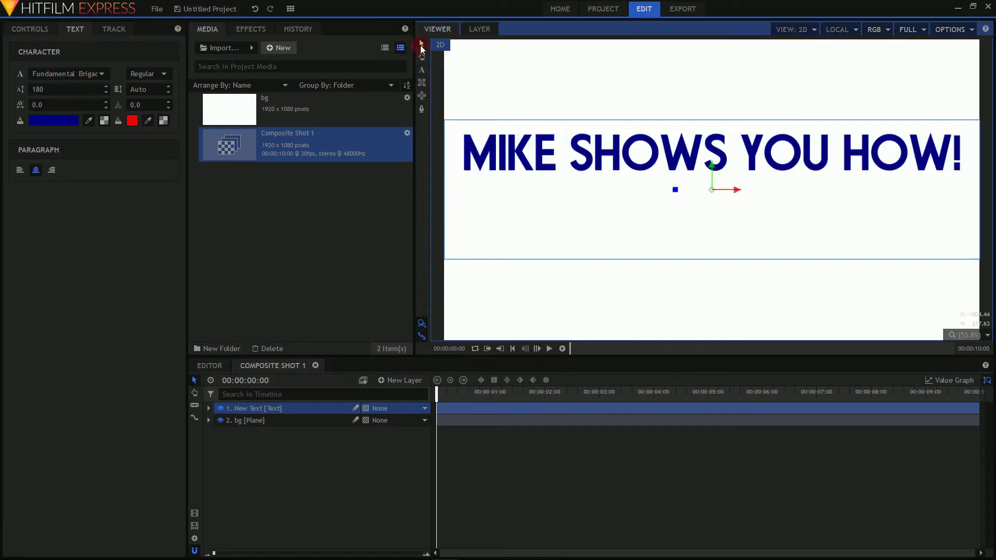
click(209, 409)
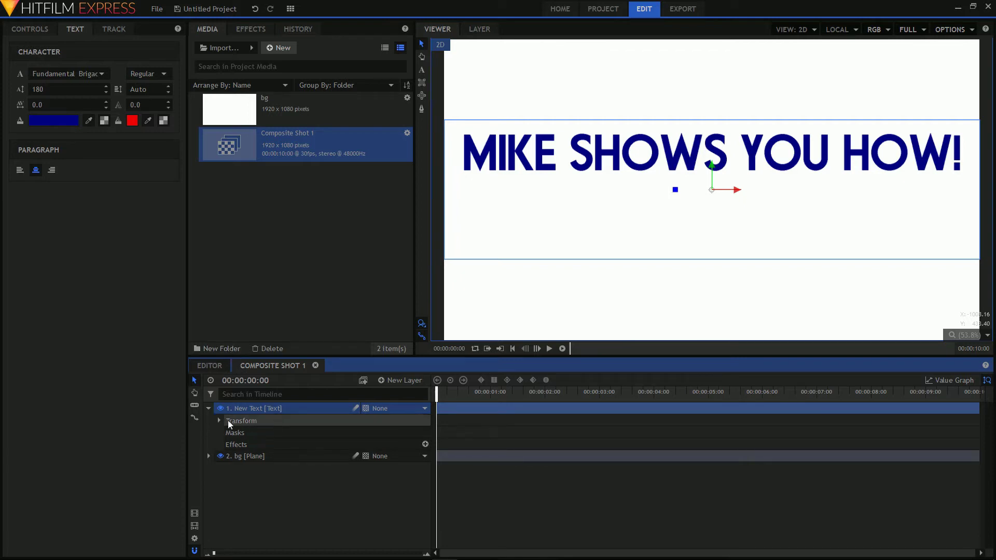
click(219, 421)
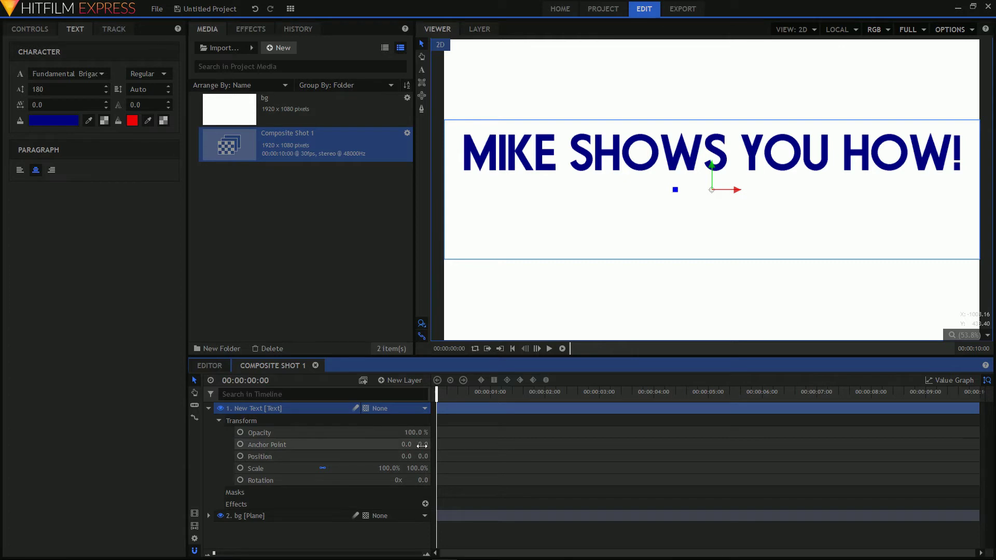
drag(421, 446, 490, 446)
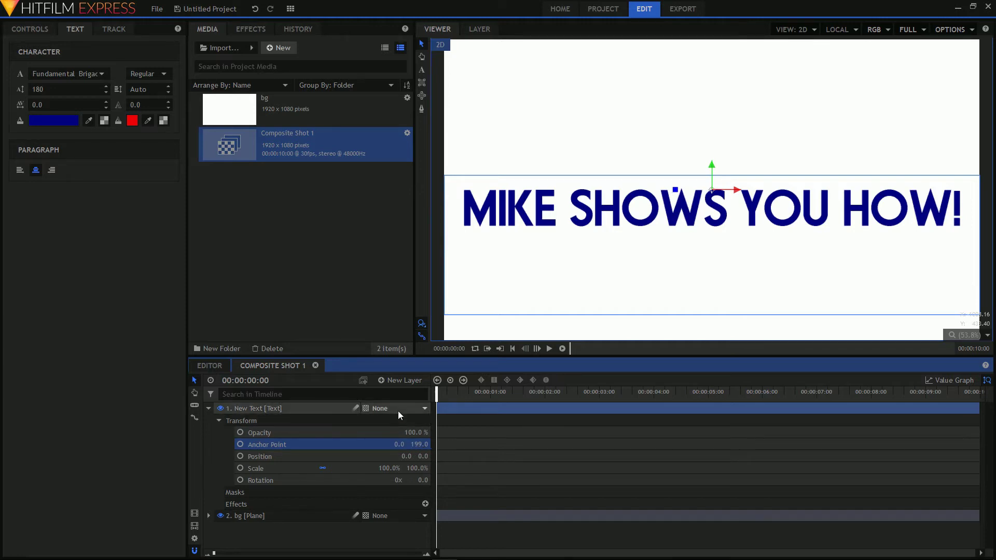
Step: Convert the text layer to a 3D plane, add a camera, and hide the floor plane
click(365, 409)
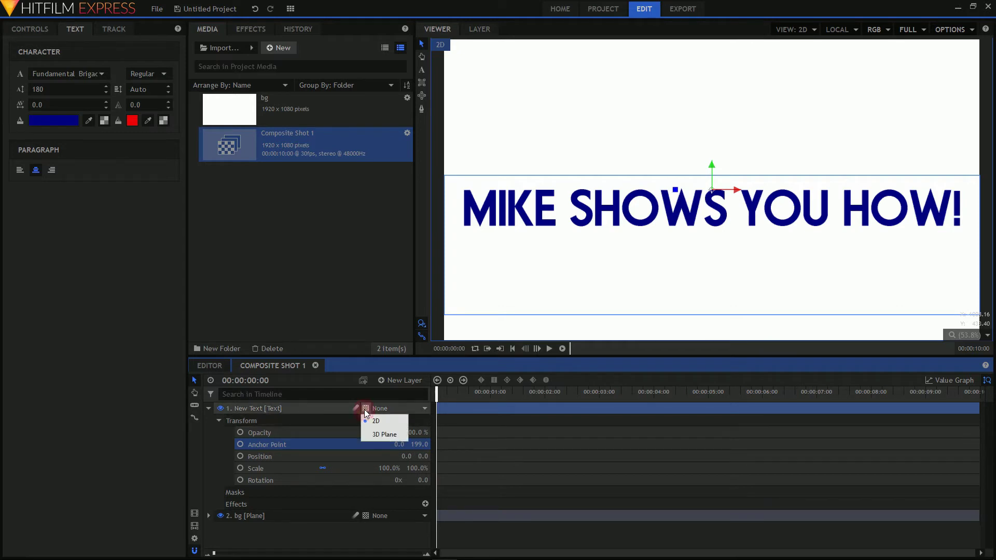
click(390, 439)
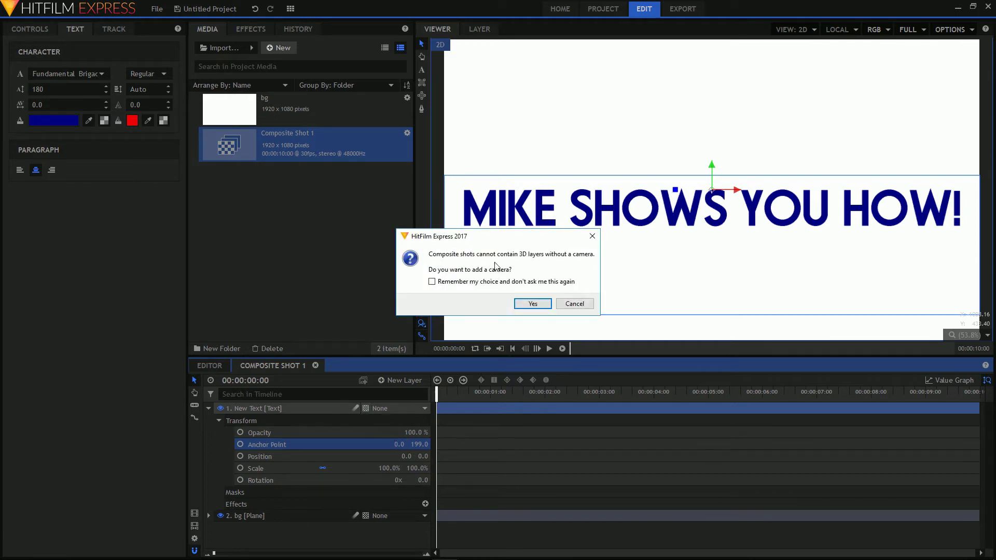
click(533, 304)
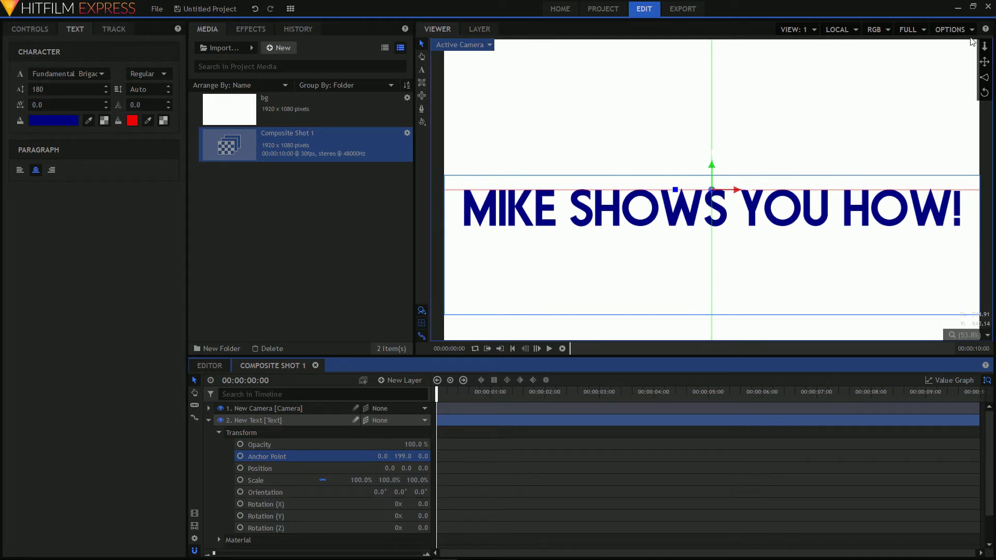
click(973, 30)
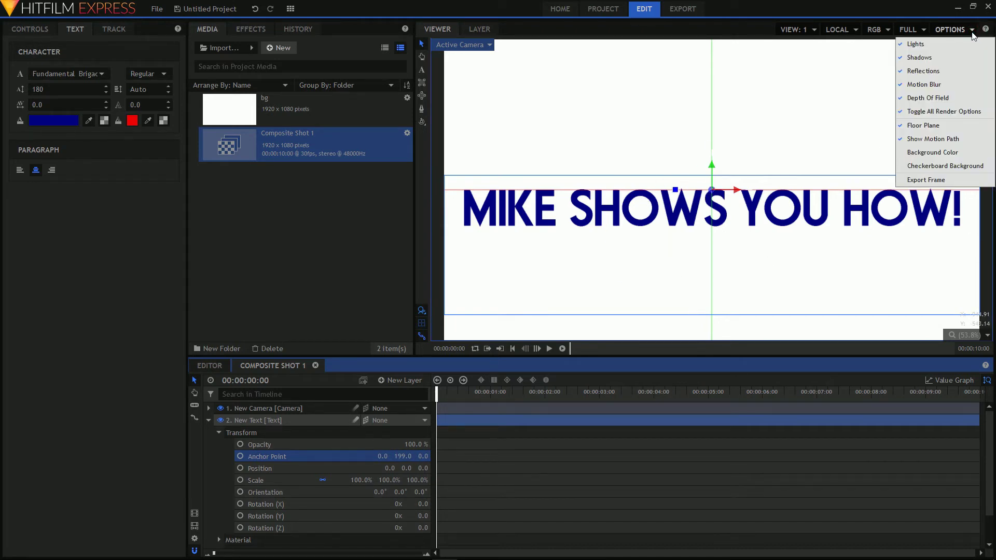
click(932, 124)
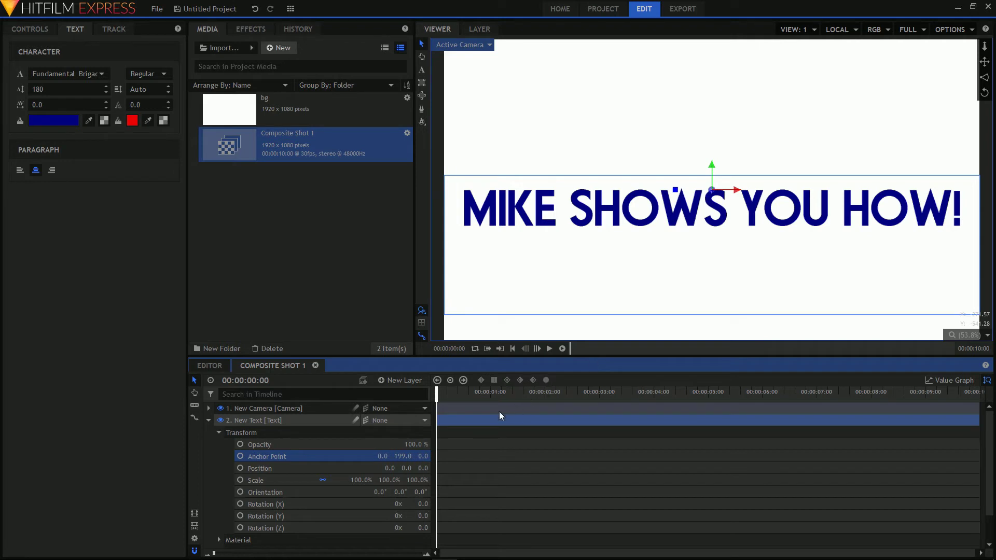
Step: At 1 second, set Rotation (X) to 90 and start keyframing it
click(490, 391)
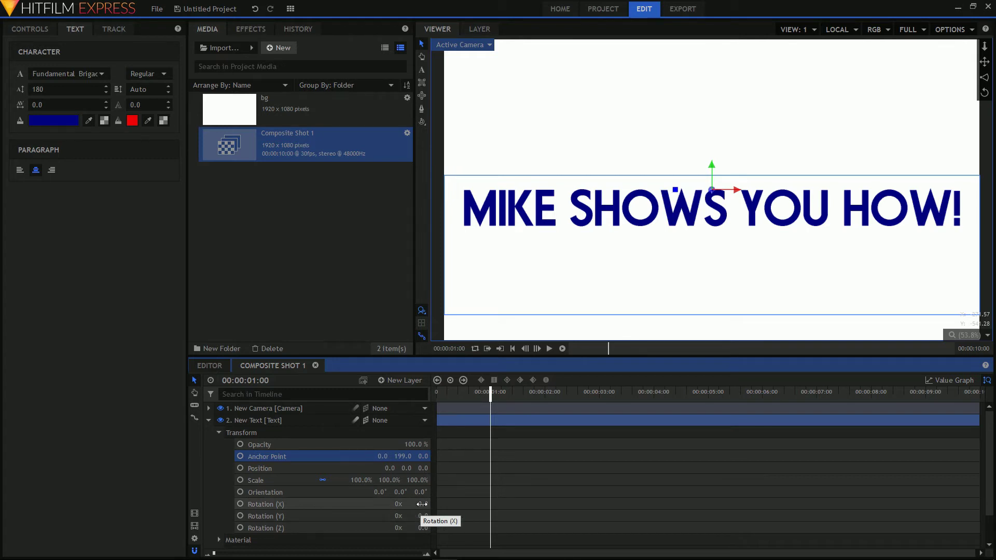
drag(421, 504, 472, 505)
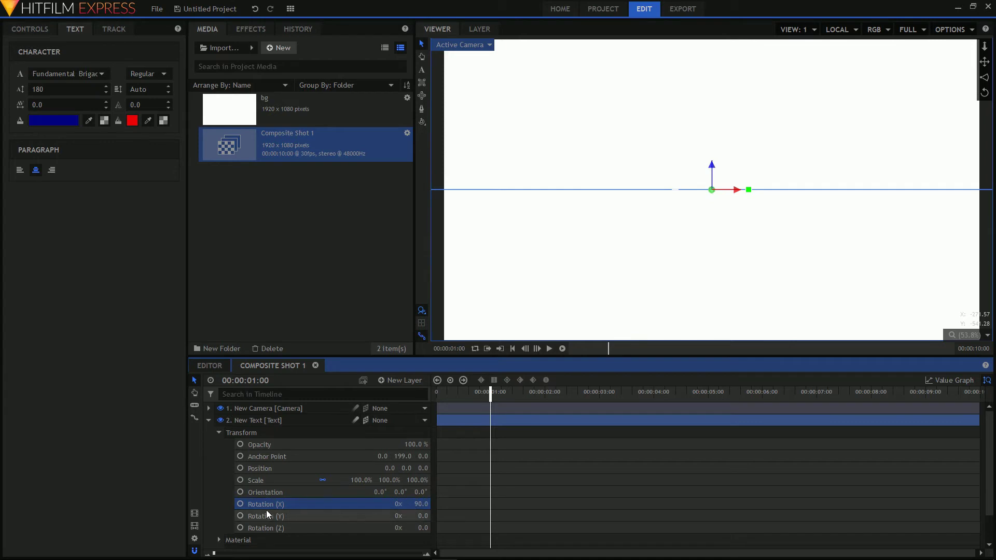
click(240, 504)
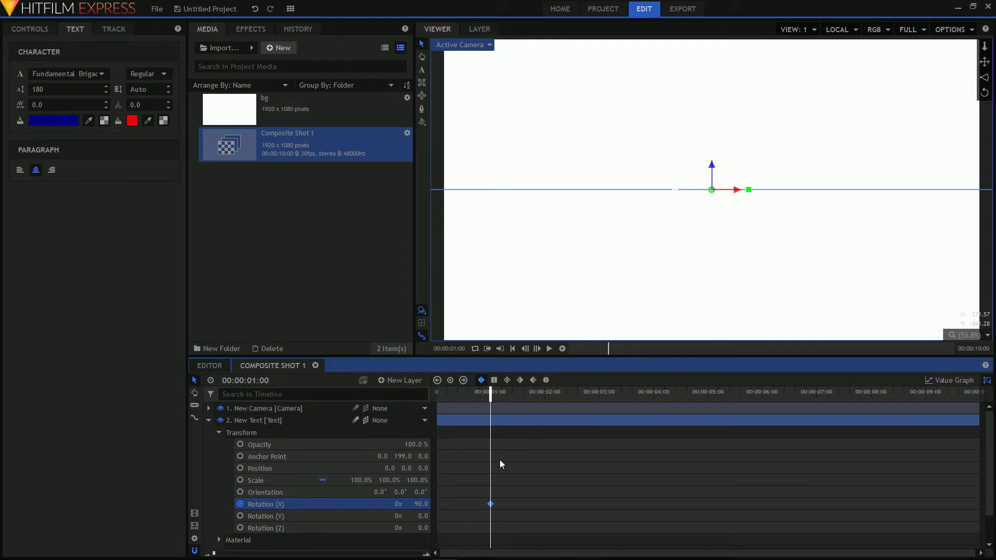
Step: Add swing keyframes around 1:20, 2:12 and 2:24, alternating Rotation (X) past upright (-74, 61)
key(Right)
key(Right)
key(Right)
key(Right)
key(Right)
key(Right)
key(Right)
key(Right)
key(Right)
key(Right)
key(Right)
key(Right)
key(Right)
key(Right)
key(Right)
key(Right)
key(Right)
key(Right)
key(Right)
key(Right)
key(Right)
key(Right)
key(Right)
key(Right)
key(Right)
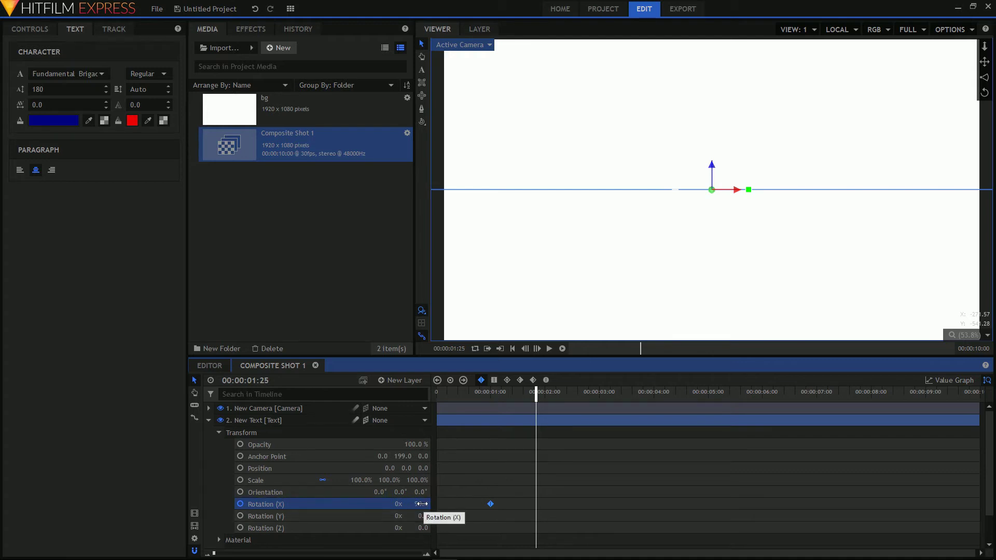
drag(421, 505, 336, 505)
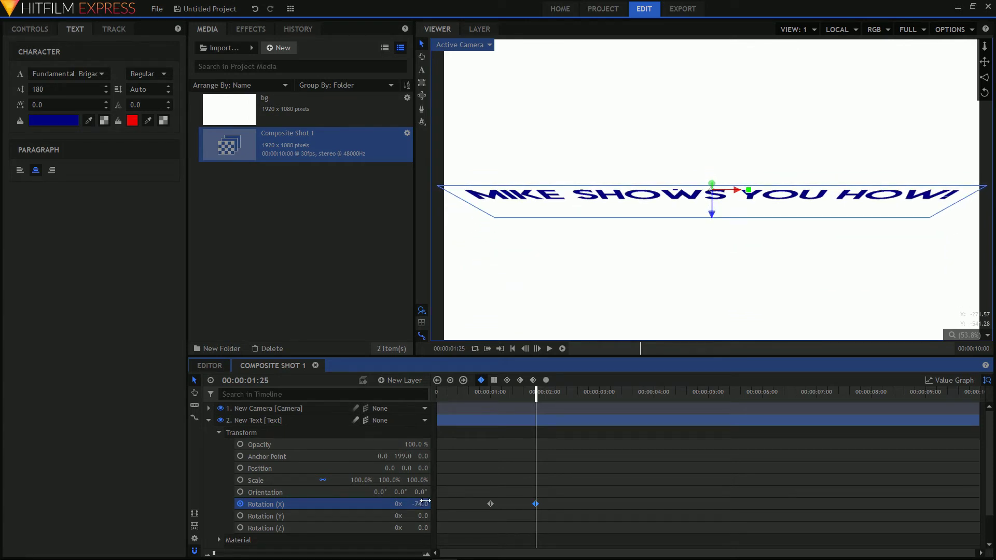
key(Right)
key(Right)
key(Right)
key(Right)
key(Right)
key(Right)
key(Right)
key(Right)
key(Right)
key(Right)
key(Right)
key(Right)
key(Right)
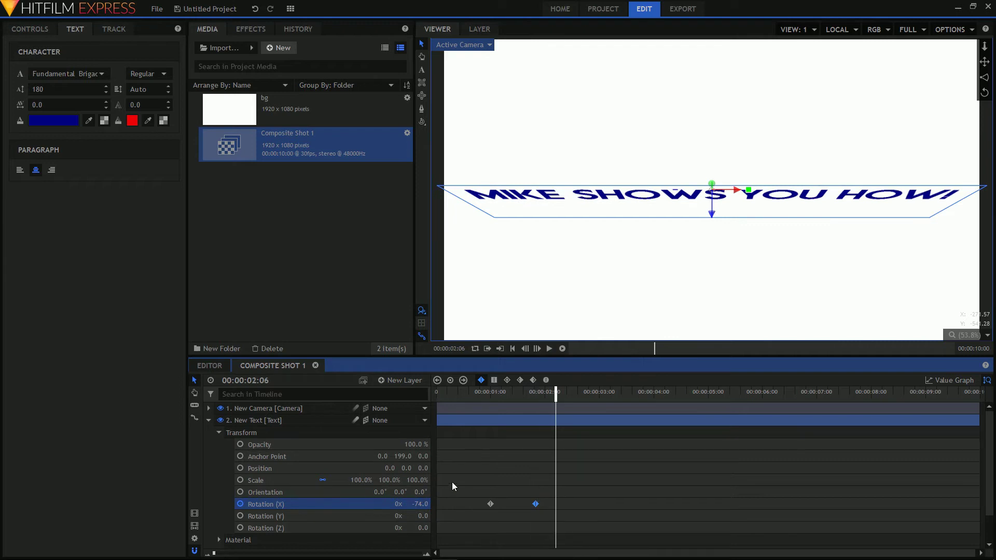
key(Right)
key(Right)
key(Right)
key(Right)
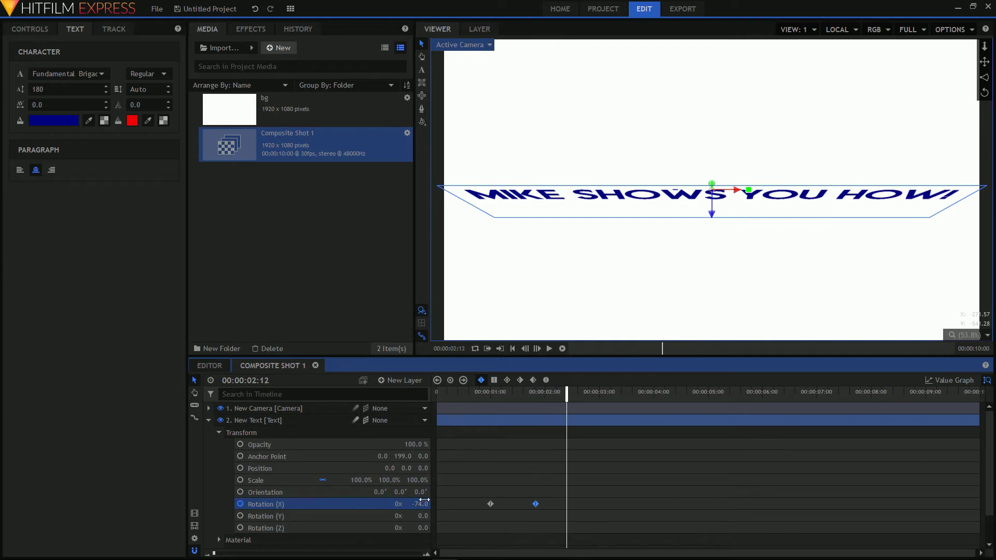
drag(417, 505, 483, 505)
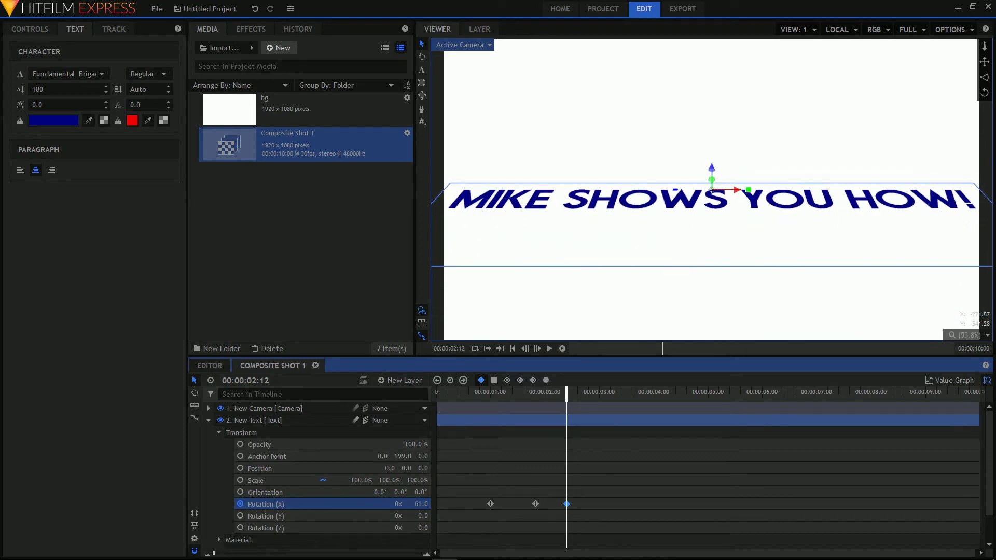
key(space)
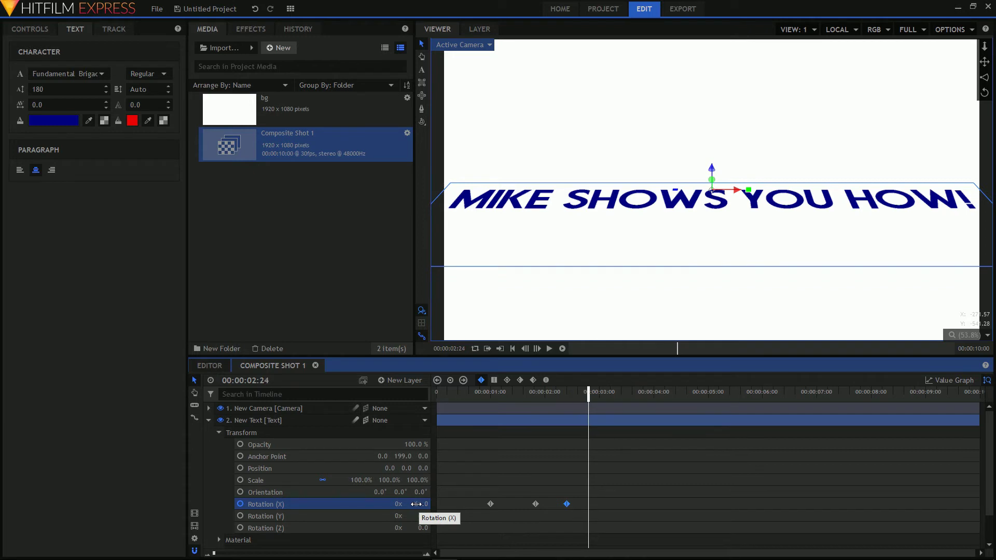
click(416, 504)
text(10)
key(Return)
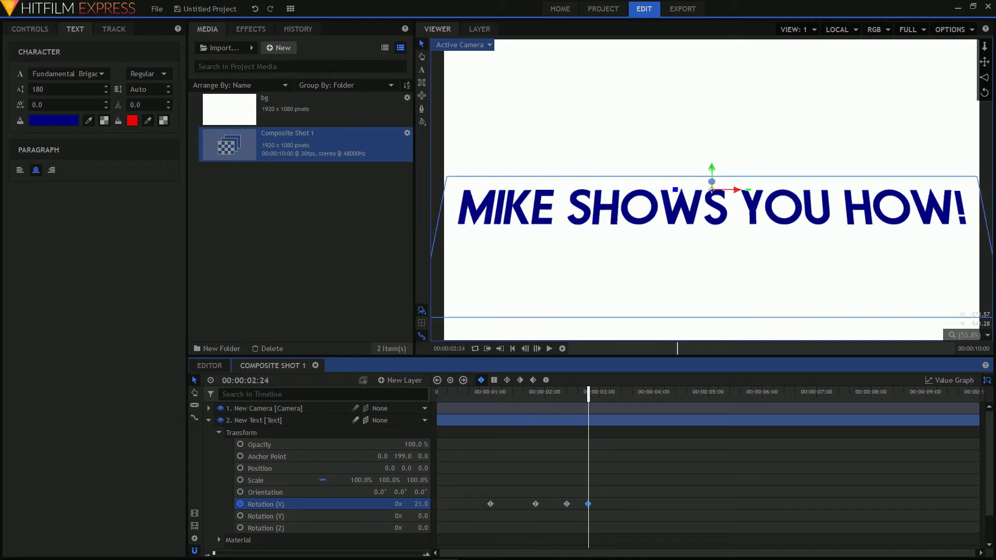
drag(421, 504, 392, 505)
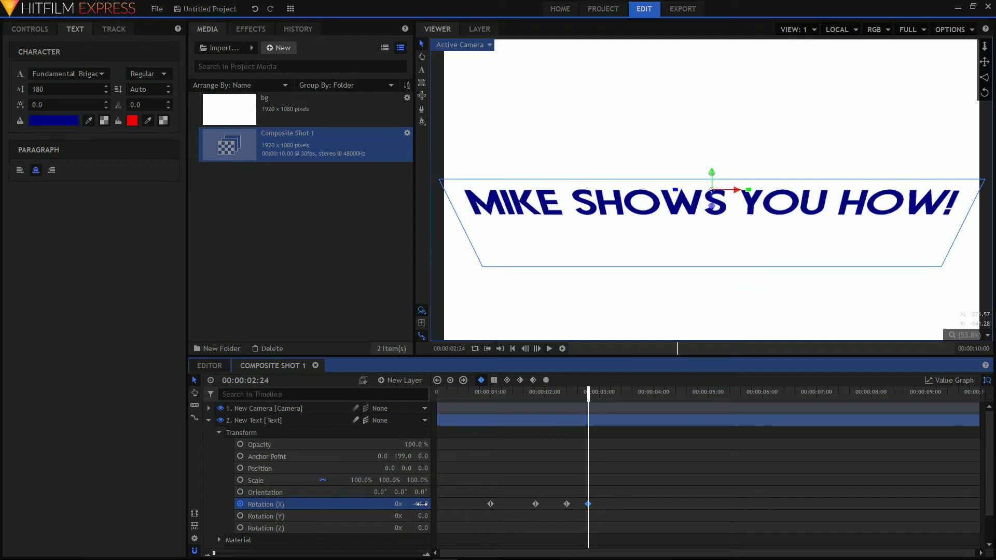
Step: Add smaller settling keyframes from 3:01, including -9, ending Rotation (X) at 0 by 3:11
key(Right)
key(Right)
key(Right)
key(Right)
key(Right)
key(Right)
key(Right)
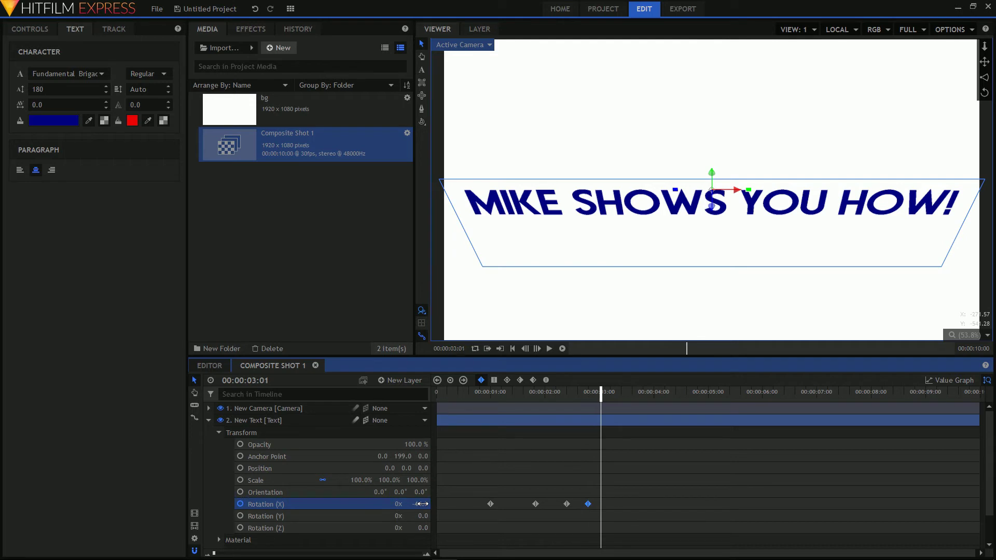
mouse_move(423, 504)
mouse_down()
mouse_move(464, 504)
mouse_move(419, 504)
mouse_move(408, 516)
mouse_up()
key(ctrl+z)
key(space)
click(421, 503)
text(-9)
key(Return)
mouse_move(421, 504)
mouse_down()
mouse_move(436, 508)
mouse_move(413, 506)
mouse_move(425, 506)
mouse_up()
key(Right)
key(Right)
key(Right)
key(Right)
key(Right)
key(Right)
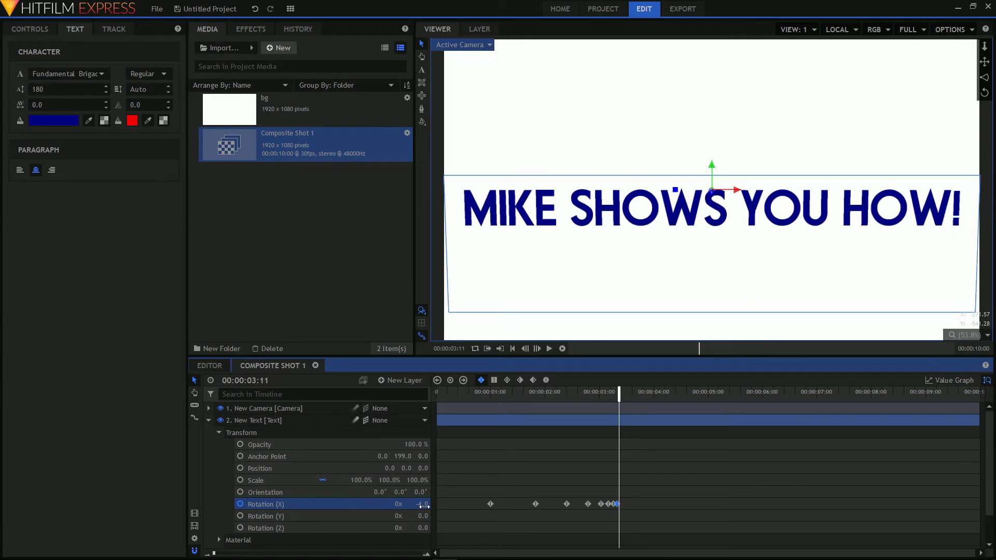
click(424, 505)
text(0)
key(Return)
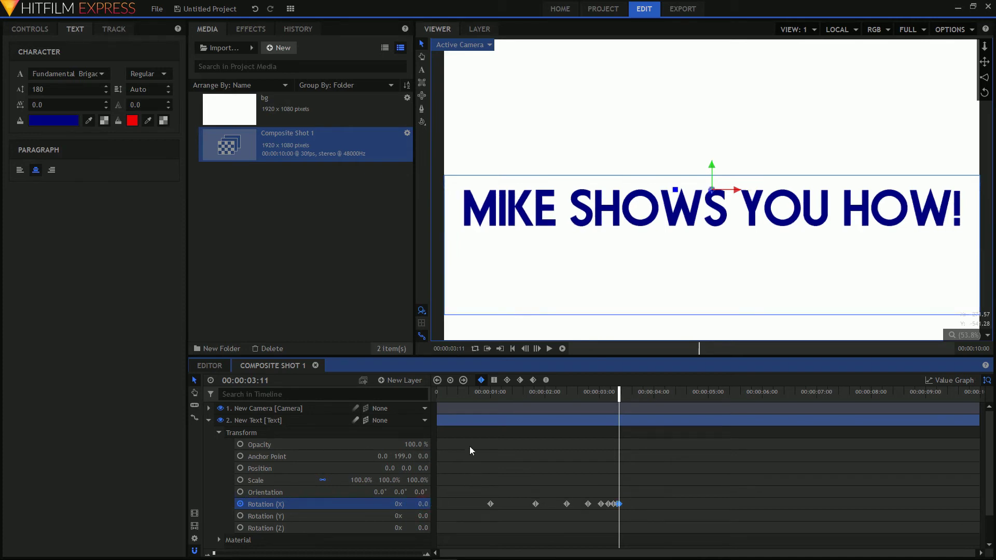
click(470, 394)
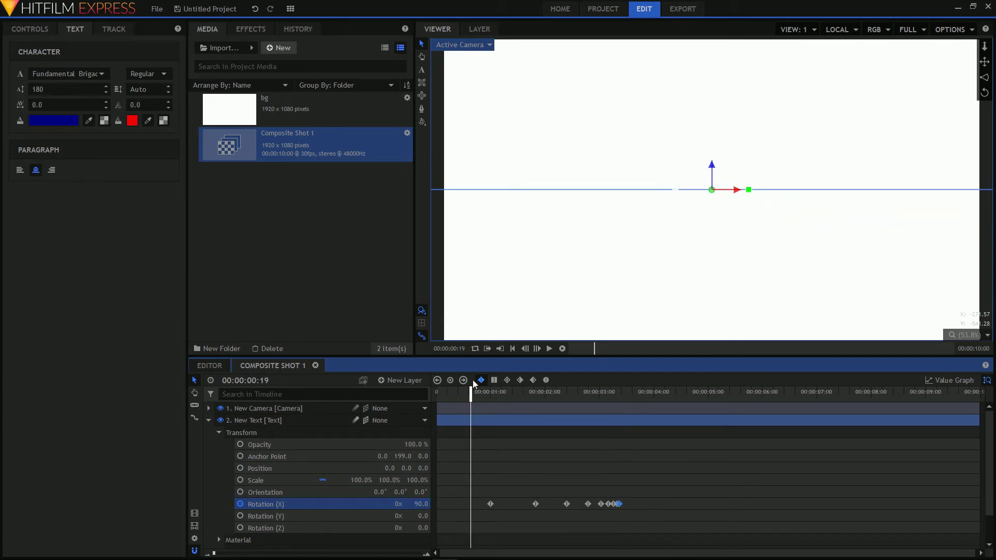
click(549, 350)
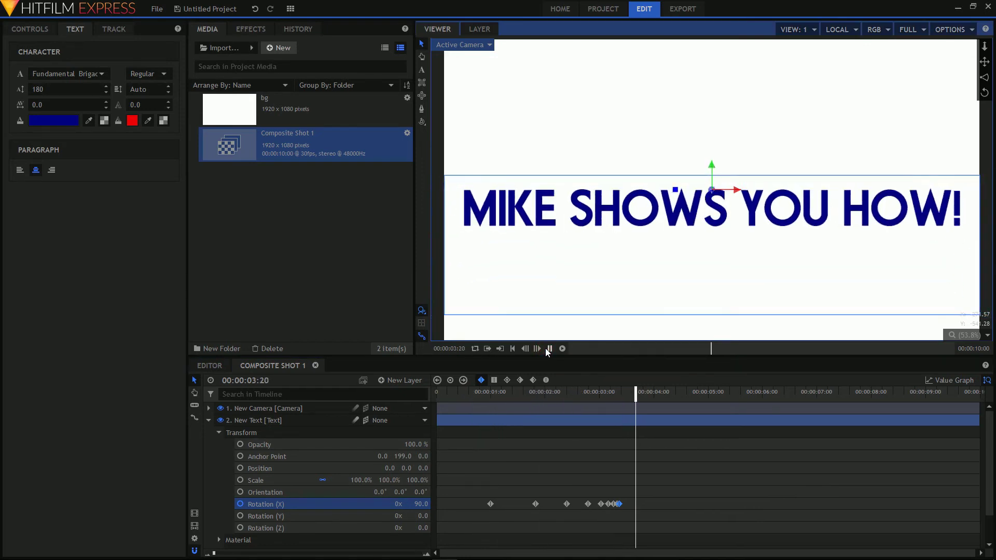
click(550, 349)
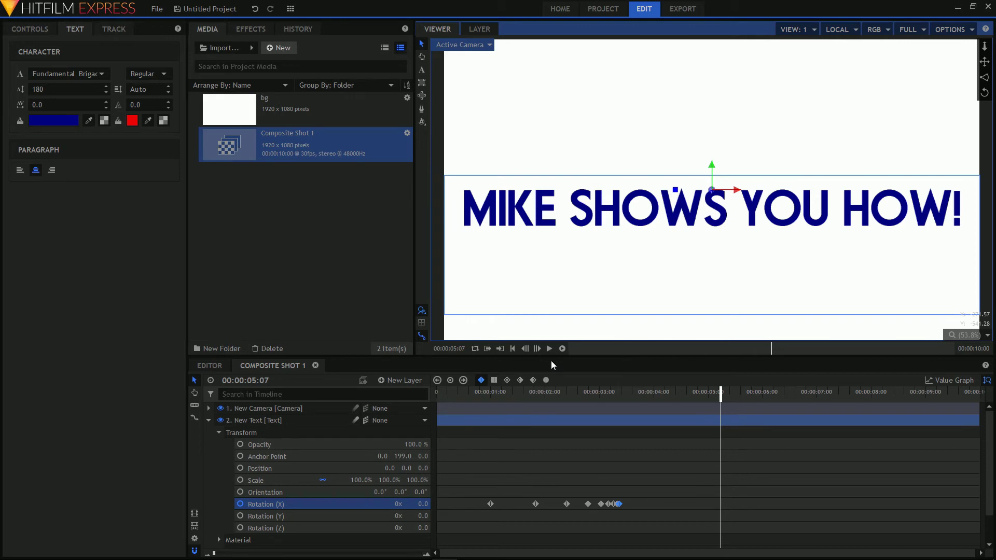
click(469, 393)
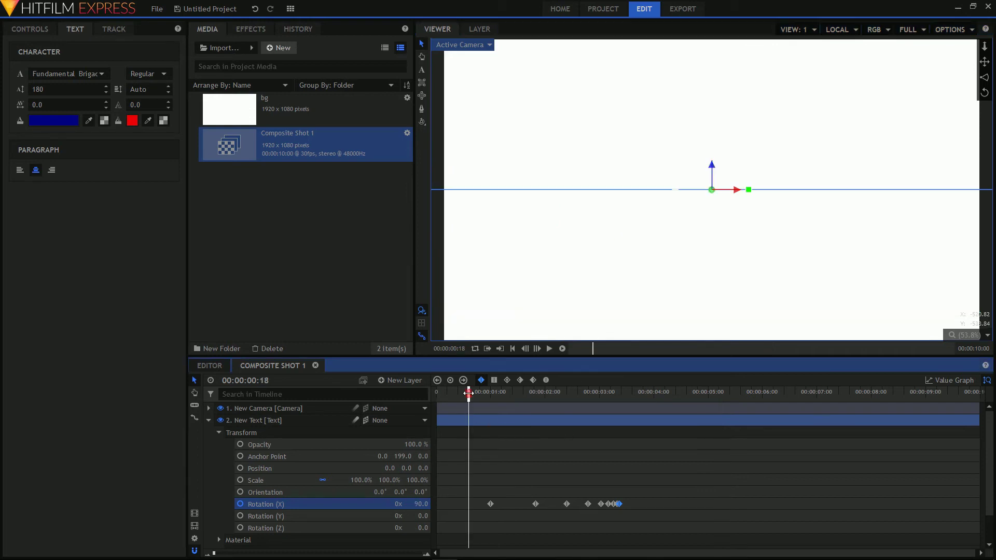
Step: Switch to the Left view, play back the hinge swing, and return the playhead near the start
click(488, 45)
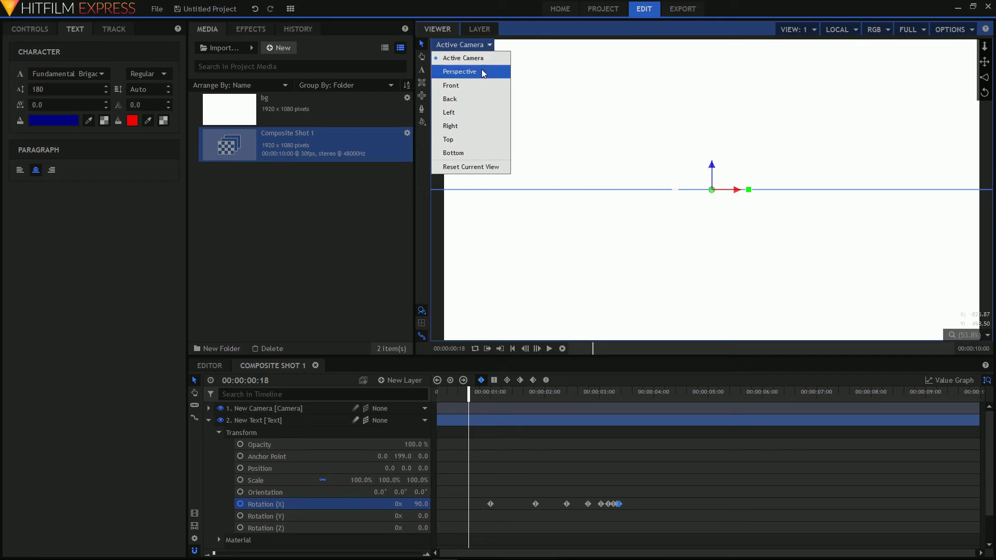
click(473, 114)
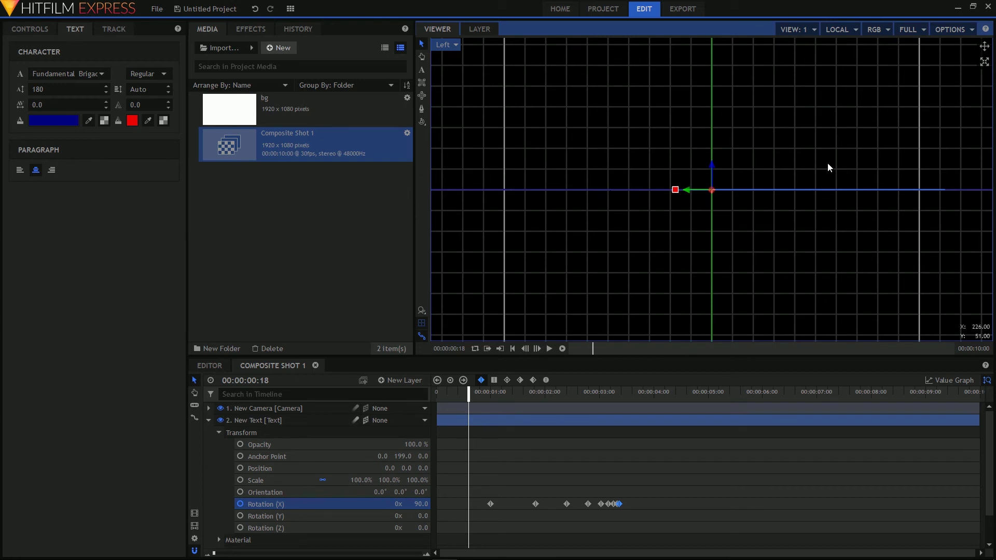
scroll(759, 211, down, 1)
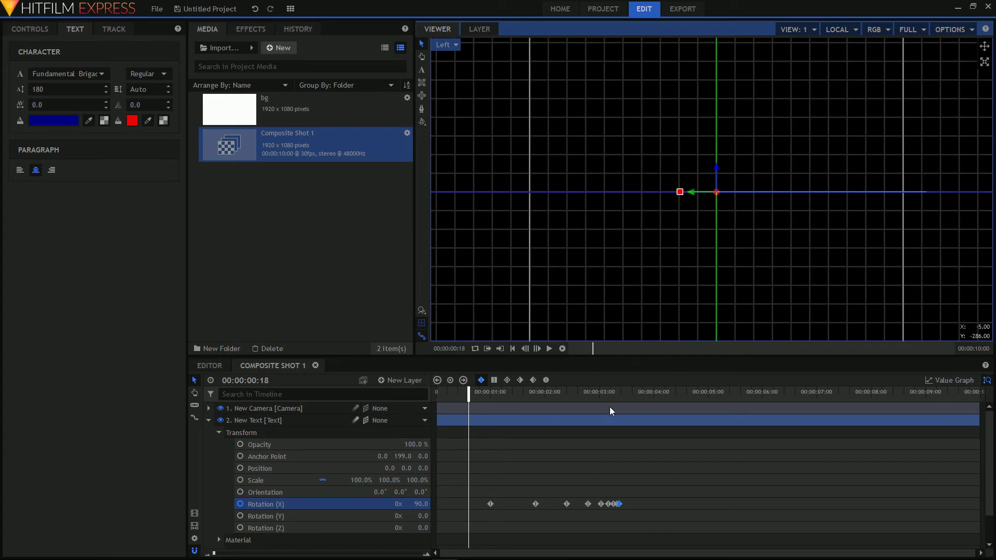
click(549, 349)
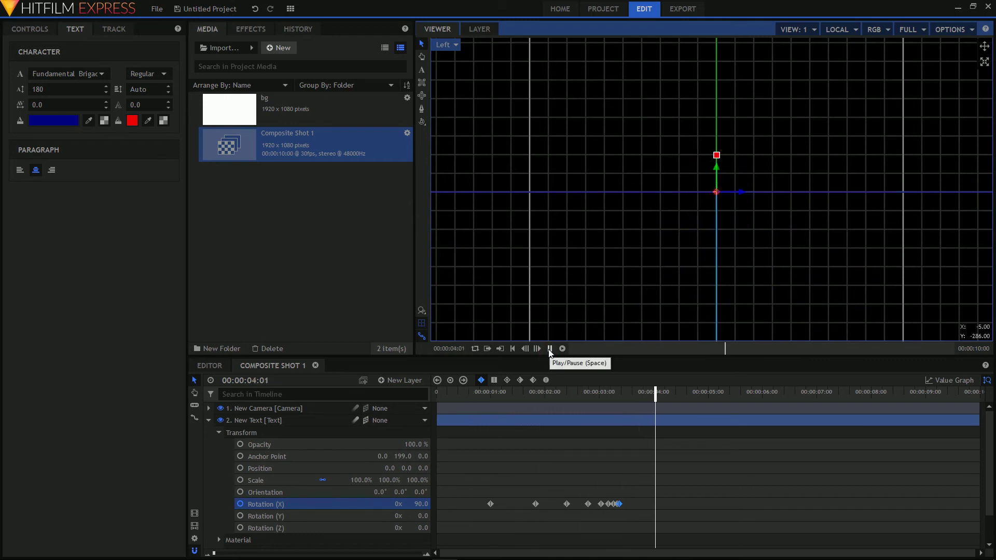
click(549, 350)
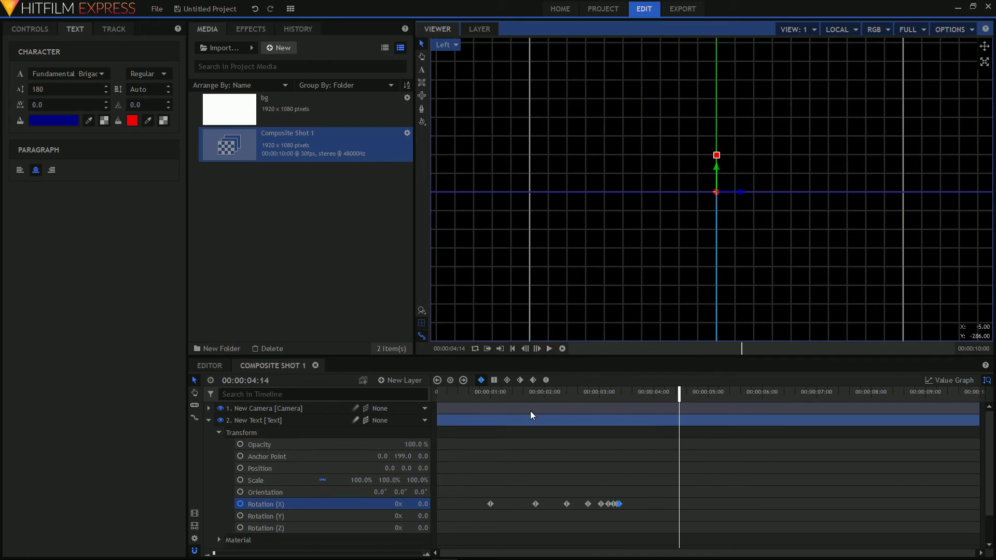
click(471, 394)
click(456, 45)
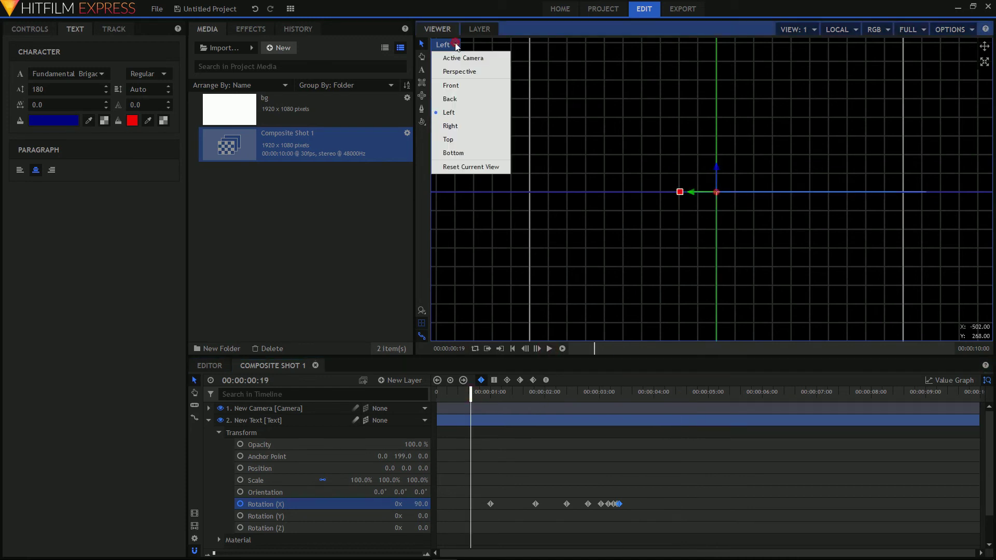
Step: View through the Active Camera, set all Rotation (X) keyframes to Bezier, and zoom the timeline in
click(464, 58)
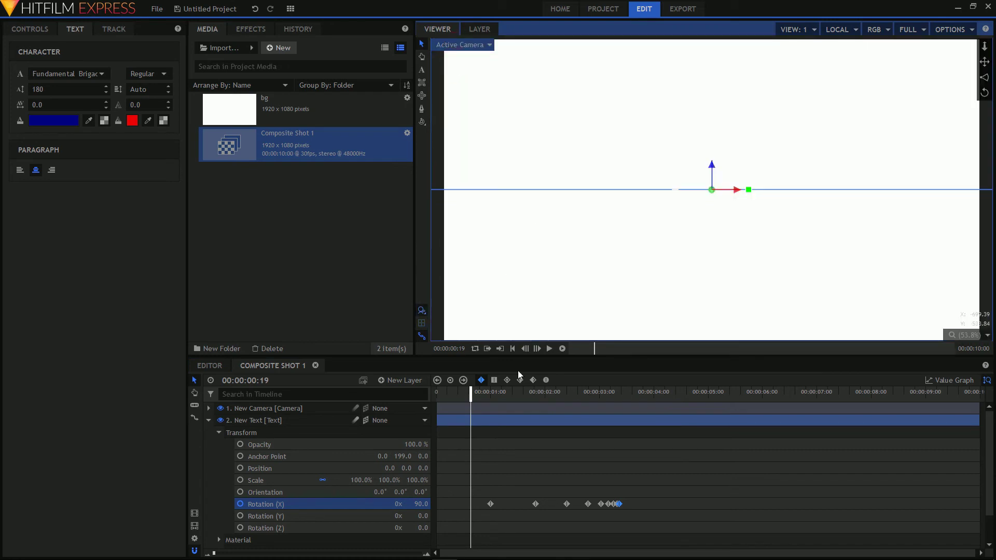
drag(640, 481, 479, 531)
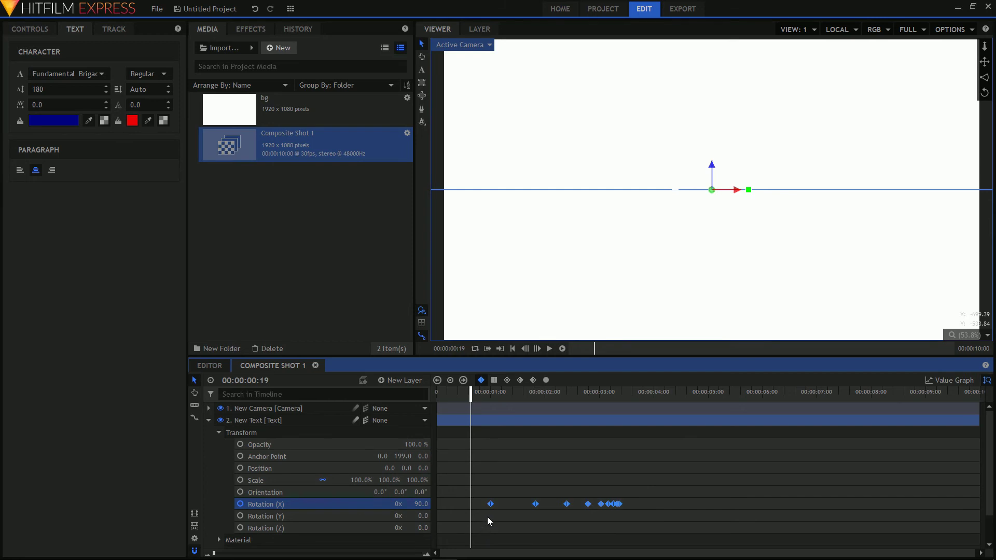
click(547, 380)
click(507, 487)
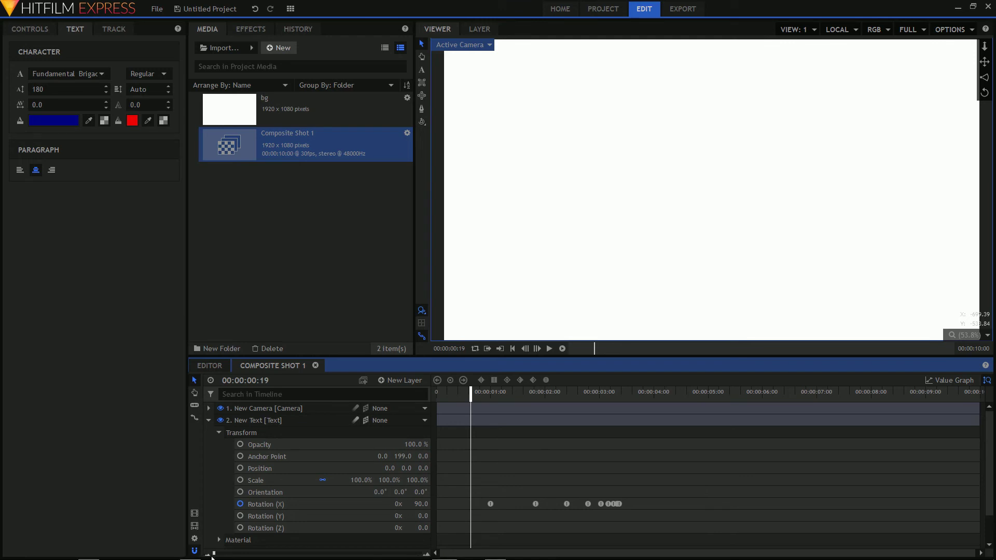
drag(214, 555, 263, 554)
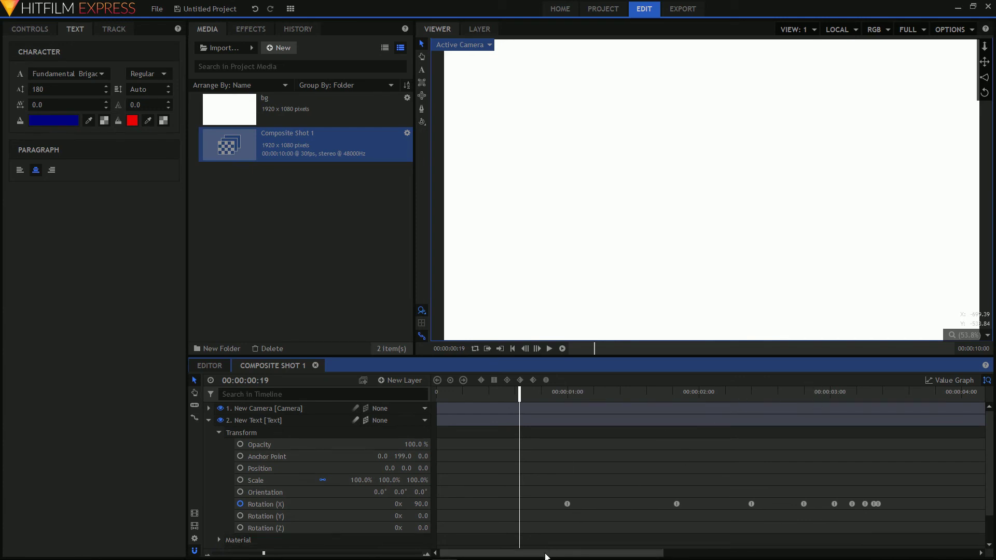
drag(545, 554, 571, 554)
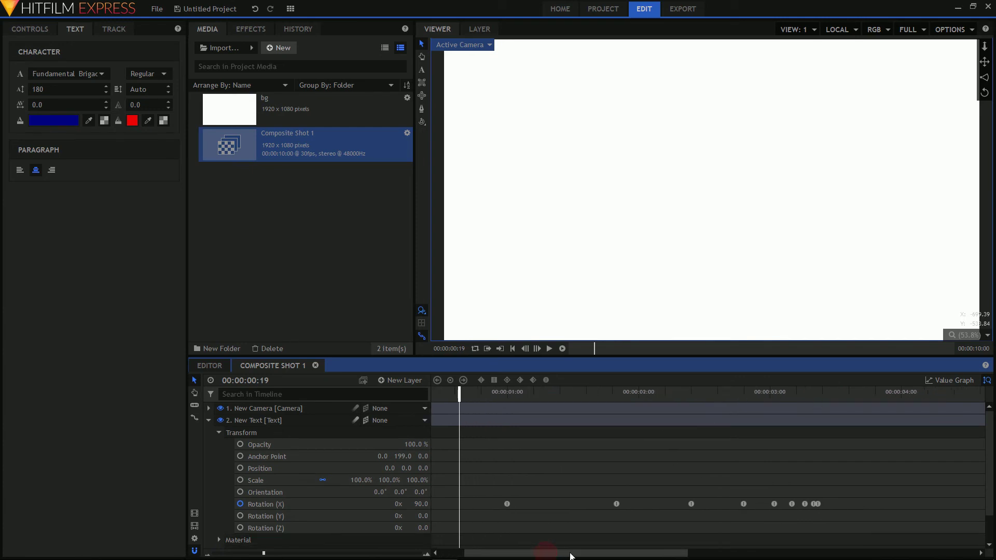
Step: In the Value Graph, stretch the first keyframes' Bezier handles to ease the drop and first peak
click(948, 379)
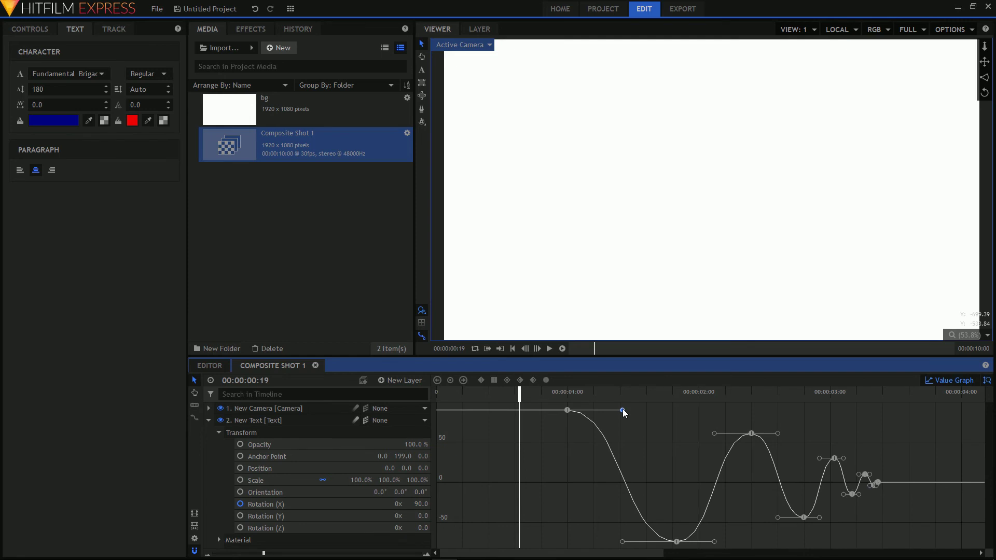
drag(623, 411, 667, 411)
drag(624, 531, 577, 530)
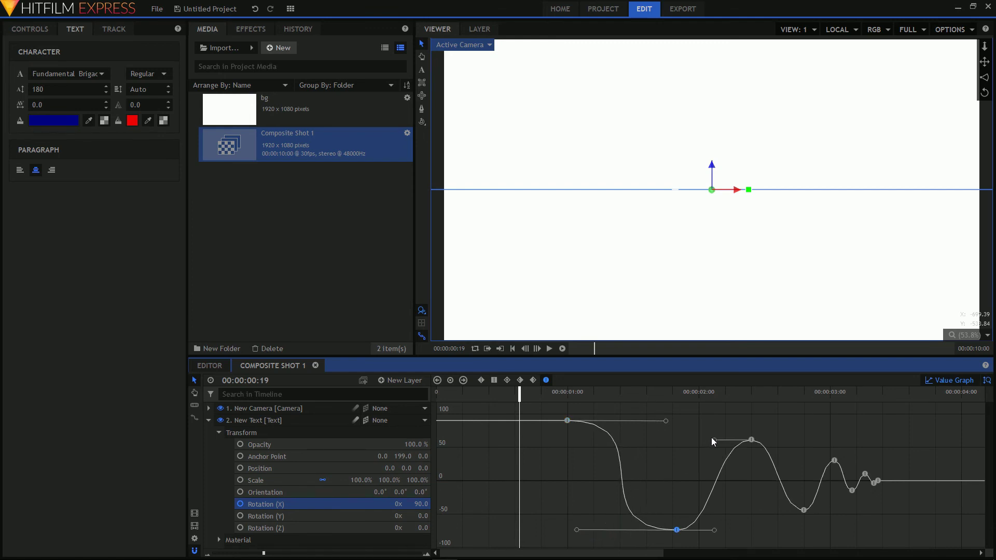
drag(714, 440, 685, 440)
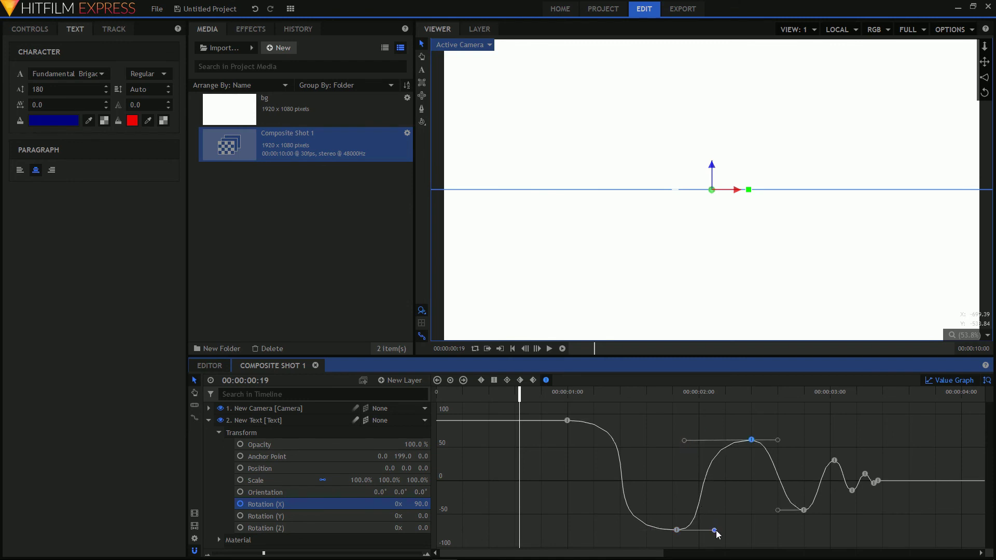
drag(715, 531, 745, 530)
drag(752, 440, 799, 441)
Step: Reshape the handles at the second trough, next peak and small bounce to smooth the settle
click(778, 509)
drag(778, 509, 763, 509)
drag(639, 558, 727, 558)
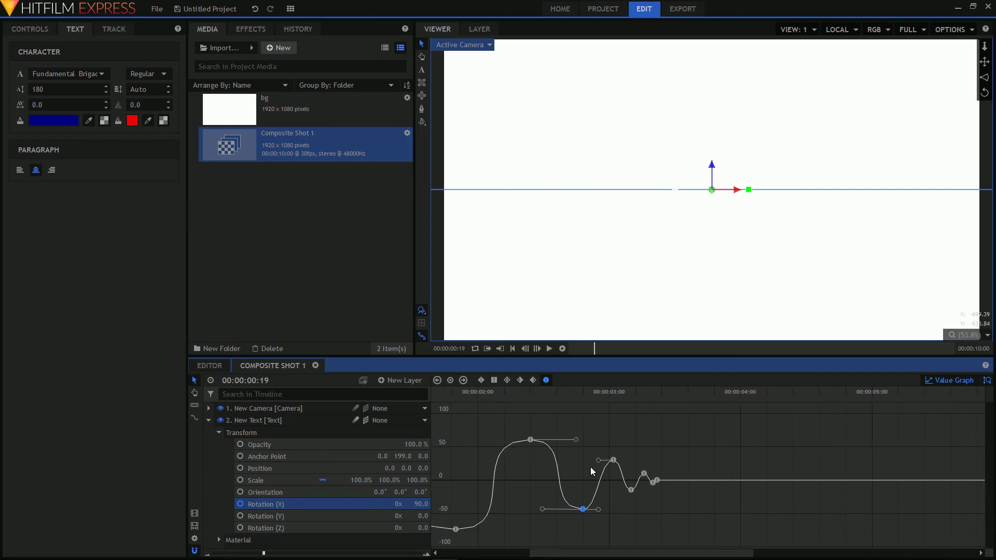
drag(599, 462, 615, 491)
click(644, 474)
mouse_move(653, 472)
mouse_down()
mouse_move(644, 484)
mouse_move(638, 475)
mouse_up()
Step: Leave the Value Graph and preview the eased swing through the Active Camera
click(955, 381)
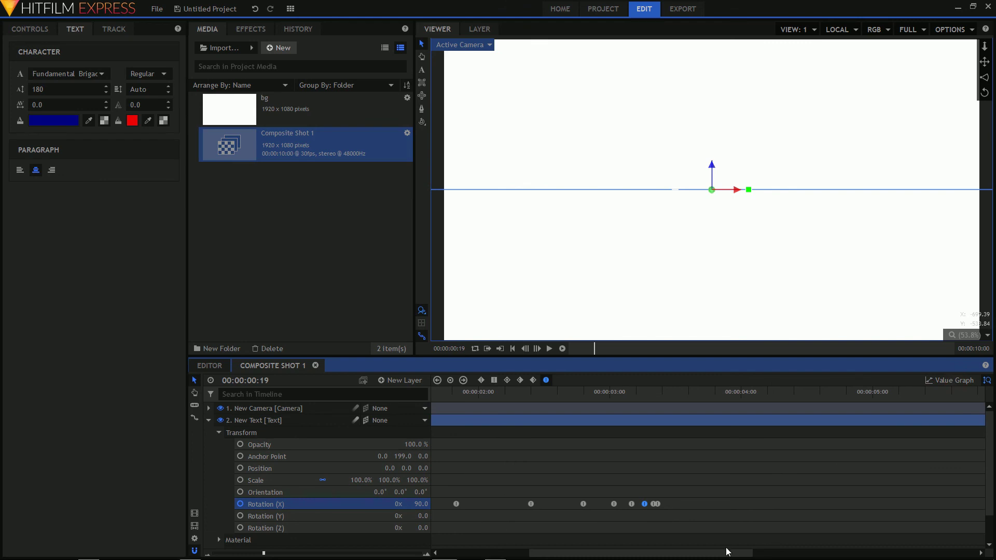
drag(725, 558, 664, 558)
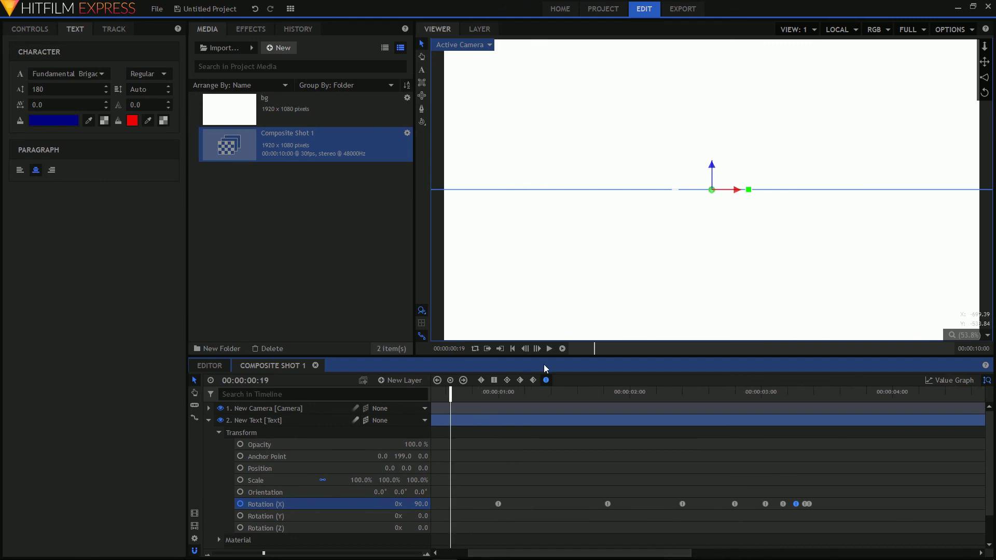
click(549, 349)
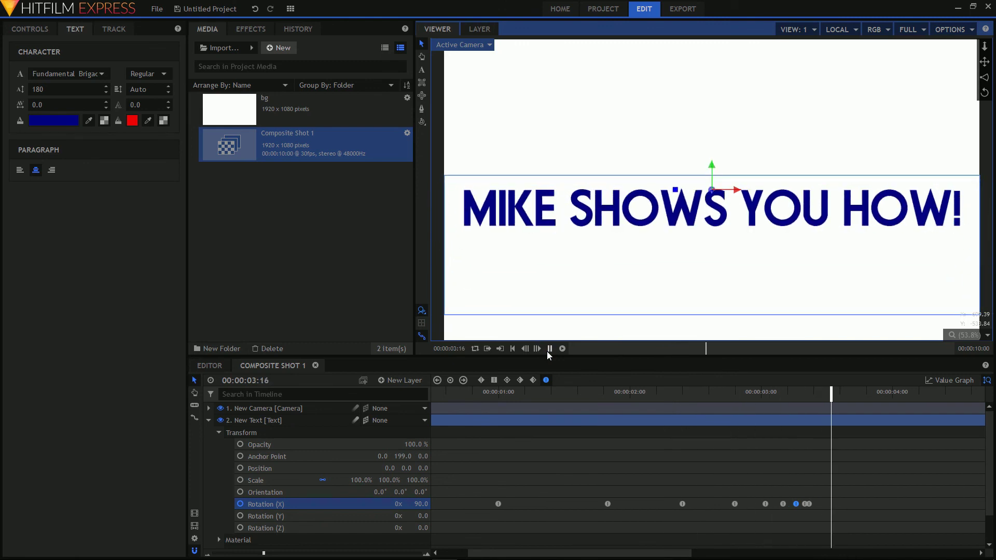
click(549, 349)
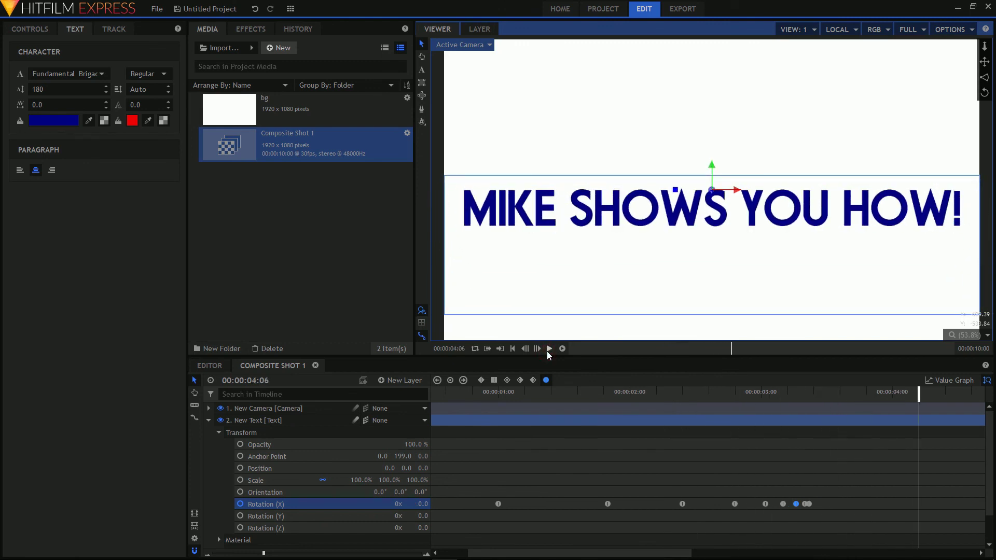
click(468, 392)
Step: Switch the viewer to the Left view and replay the swing, stopping at 00:00:05:09
click(490, 45)
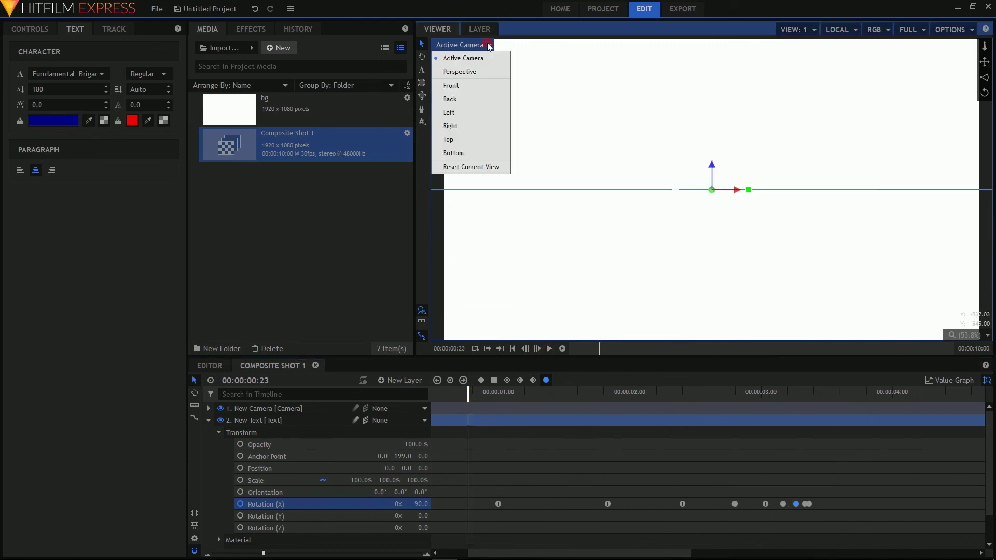
click(476, 112)
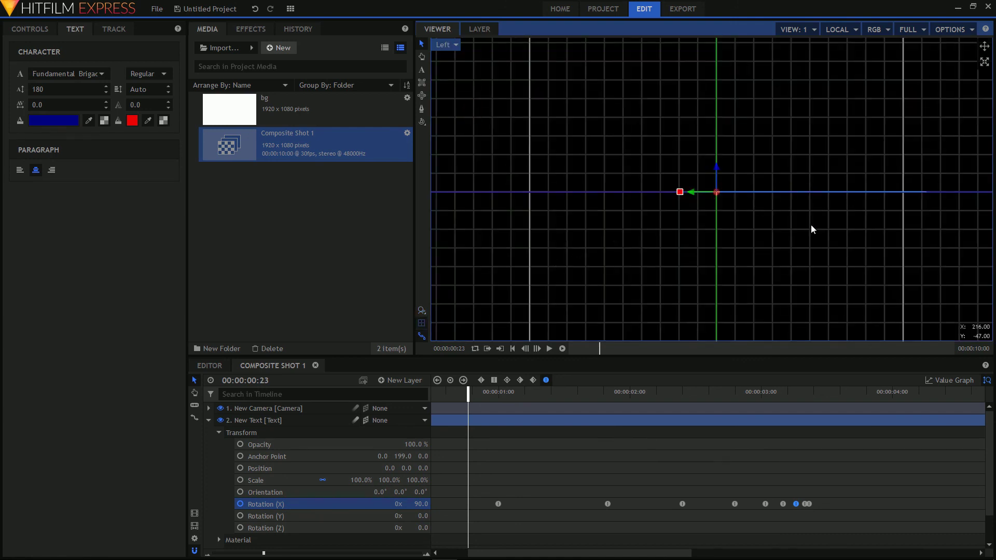
click(549, 349)
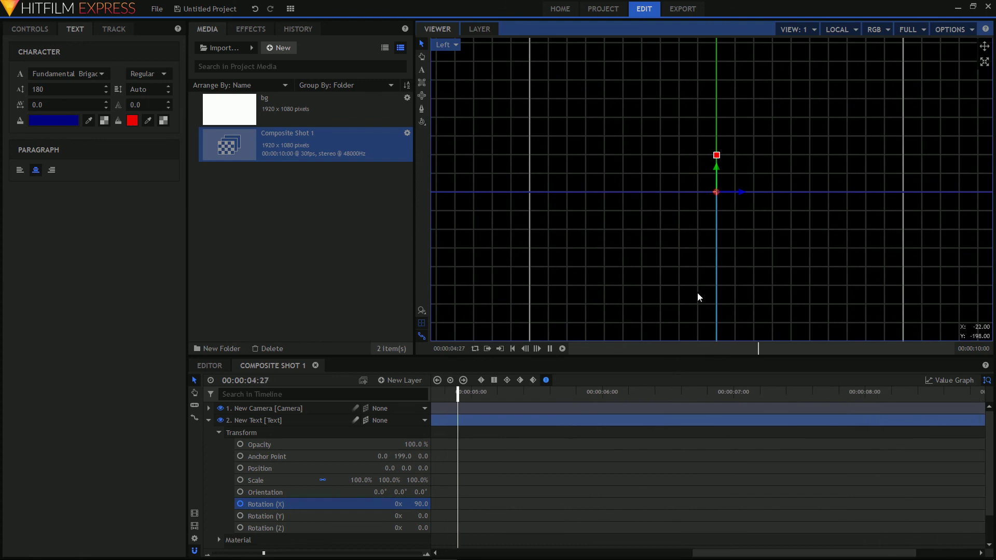
click(511, 393)
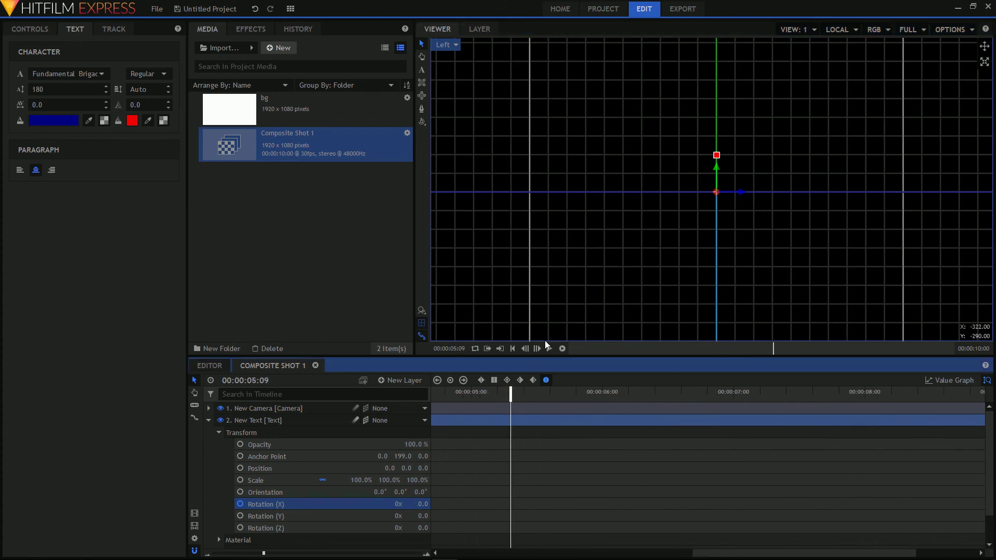
click(453, 45)
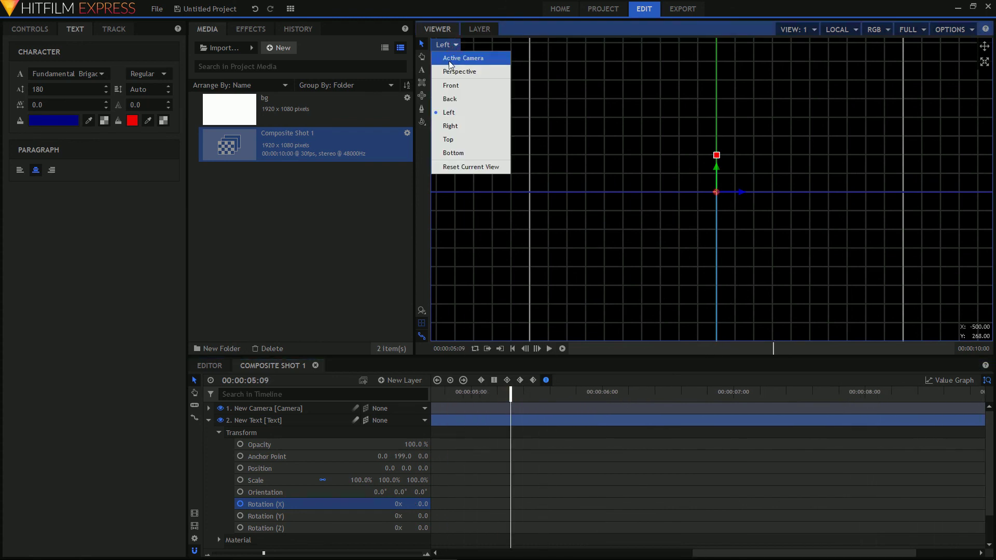
Step: Return the viewer to Active Camera and select the white background plane
click(449, 62)
click(549, 132)
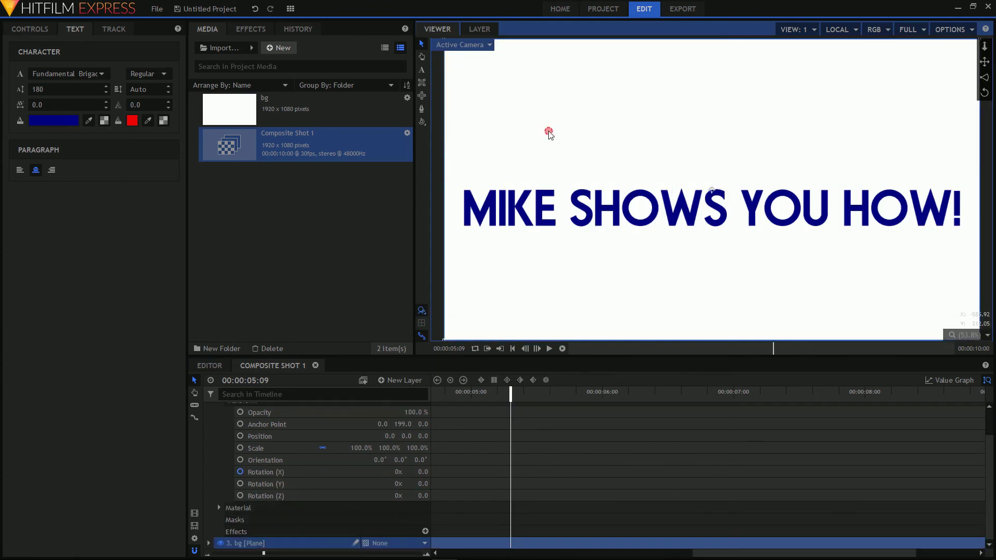